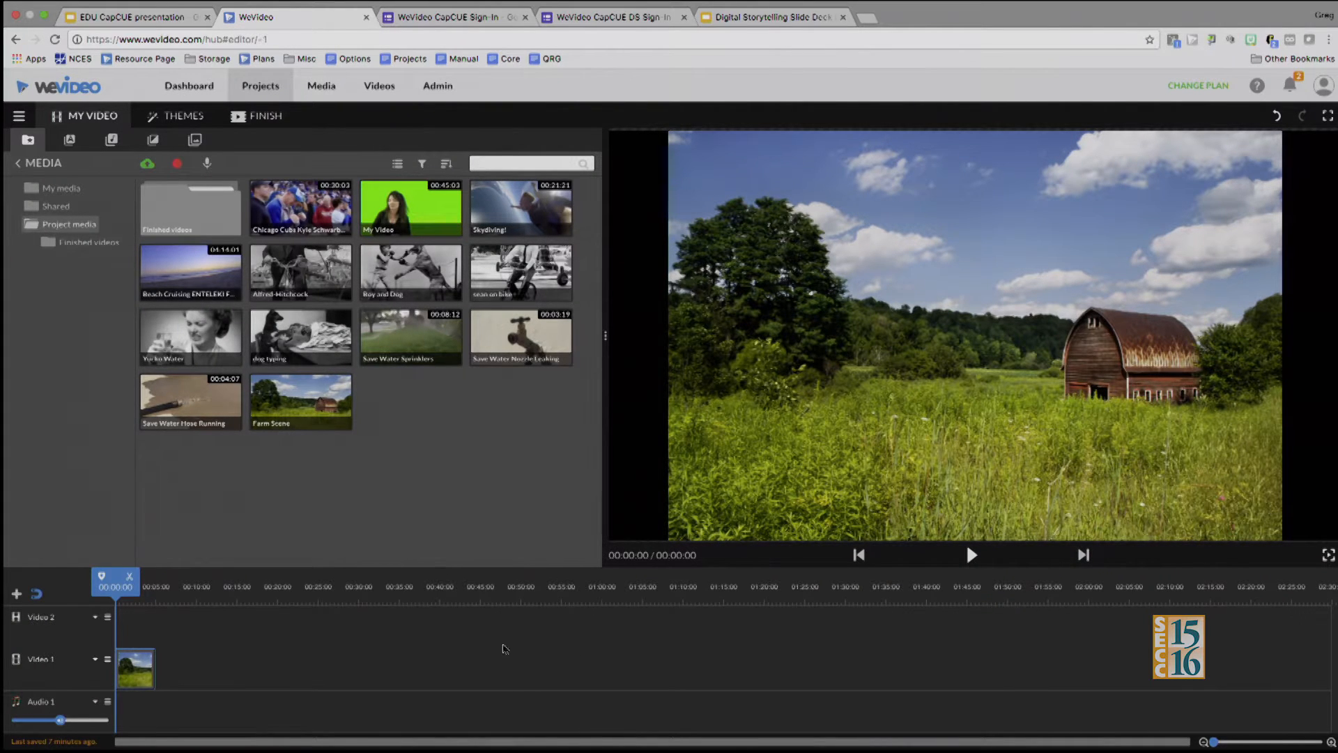
# Look through the Farm Scene clip's transform, animation, color and color keying settings, leaving them as they are
pyautogui.moveTo(1215, 743); pyautogui.dragTo(1227, 743)
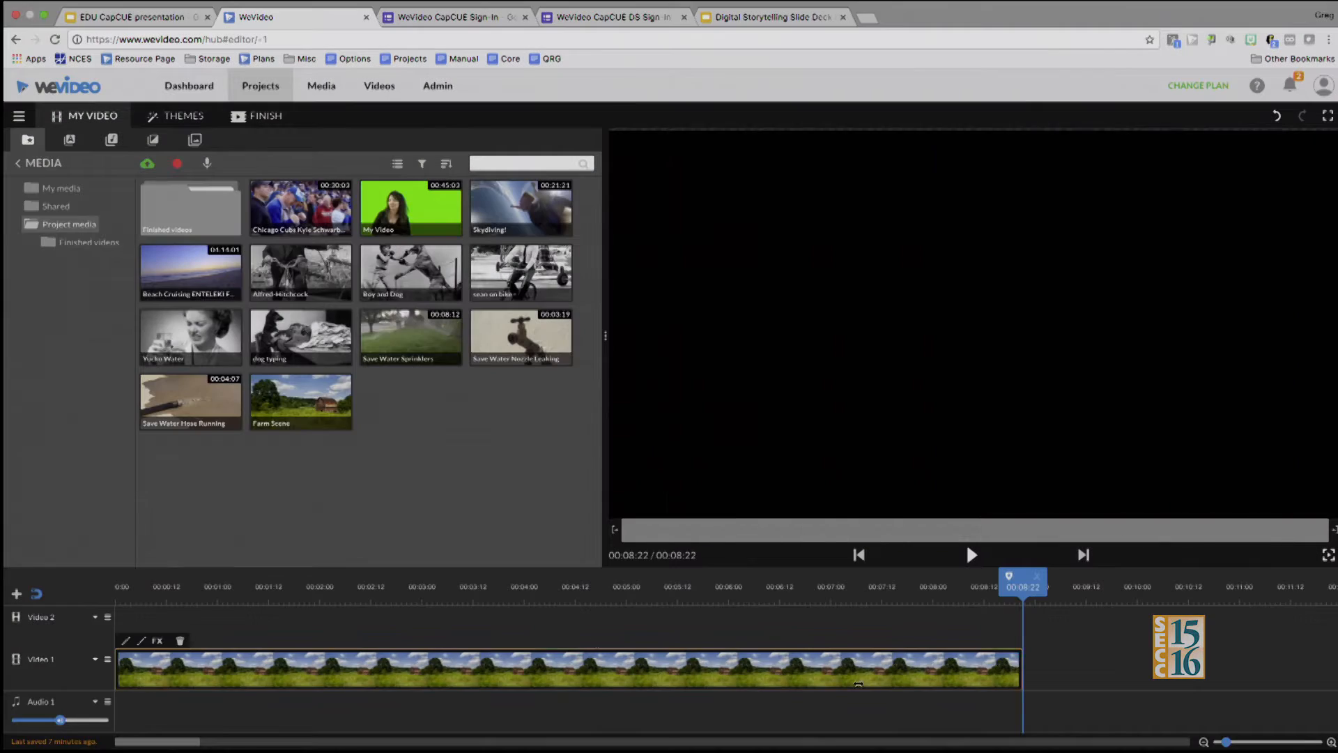
pyautogui.click(127, 645)
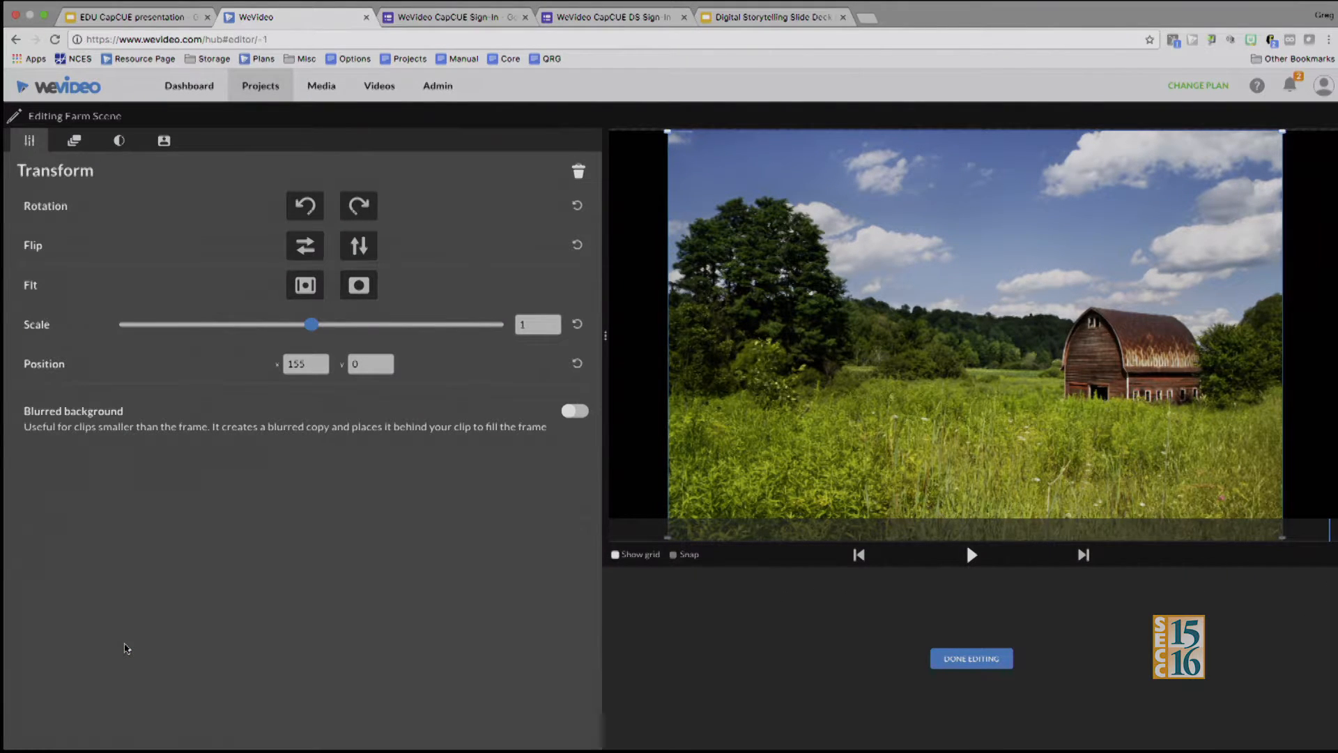
pyautogui.click(75, 143)
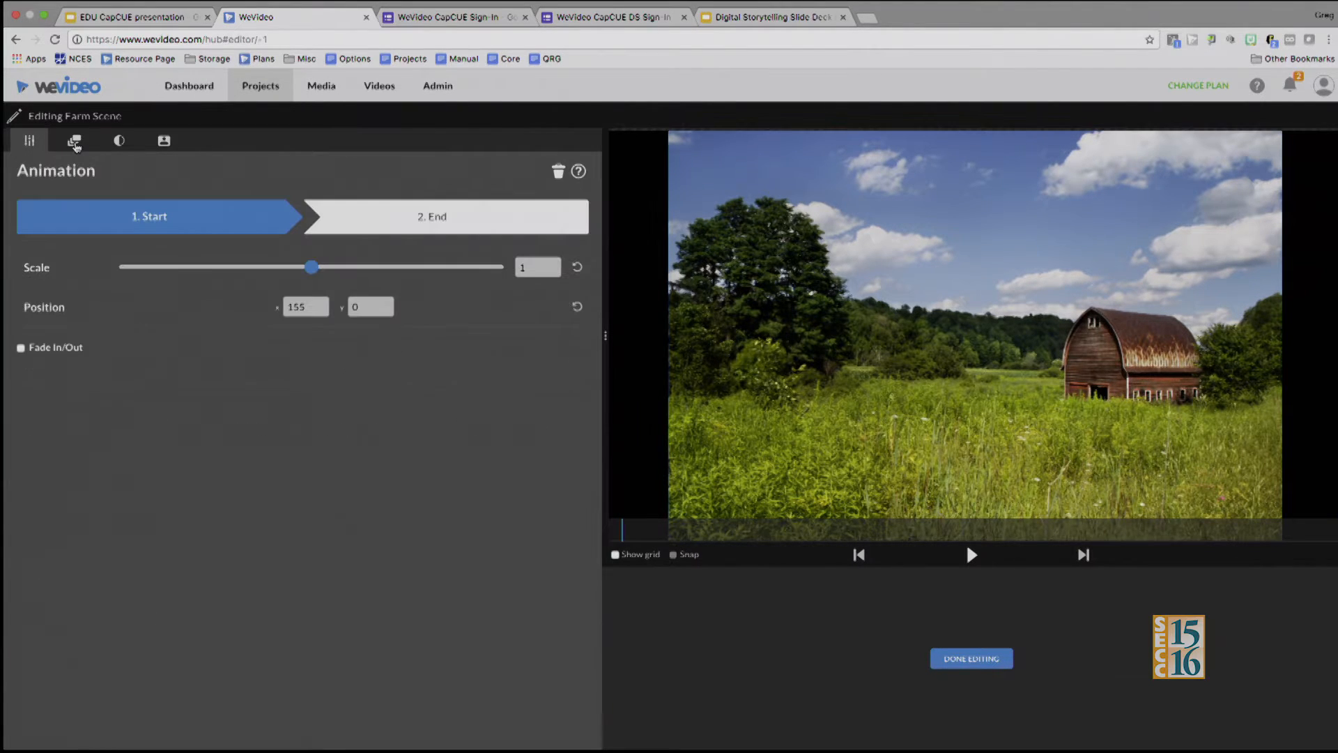
pyautogui.click(119, 143)
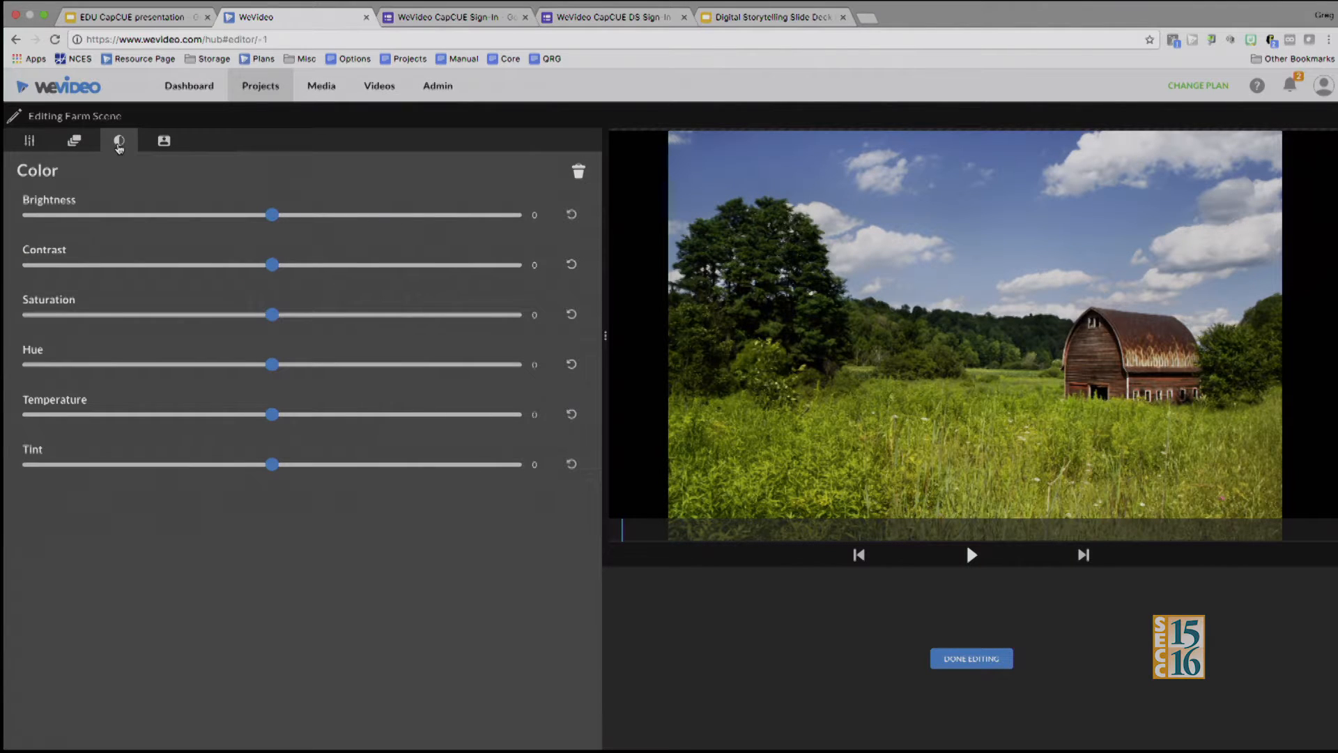
pyautogui.click(165, 142)
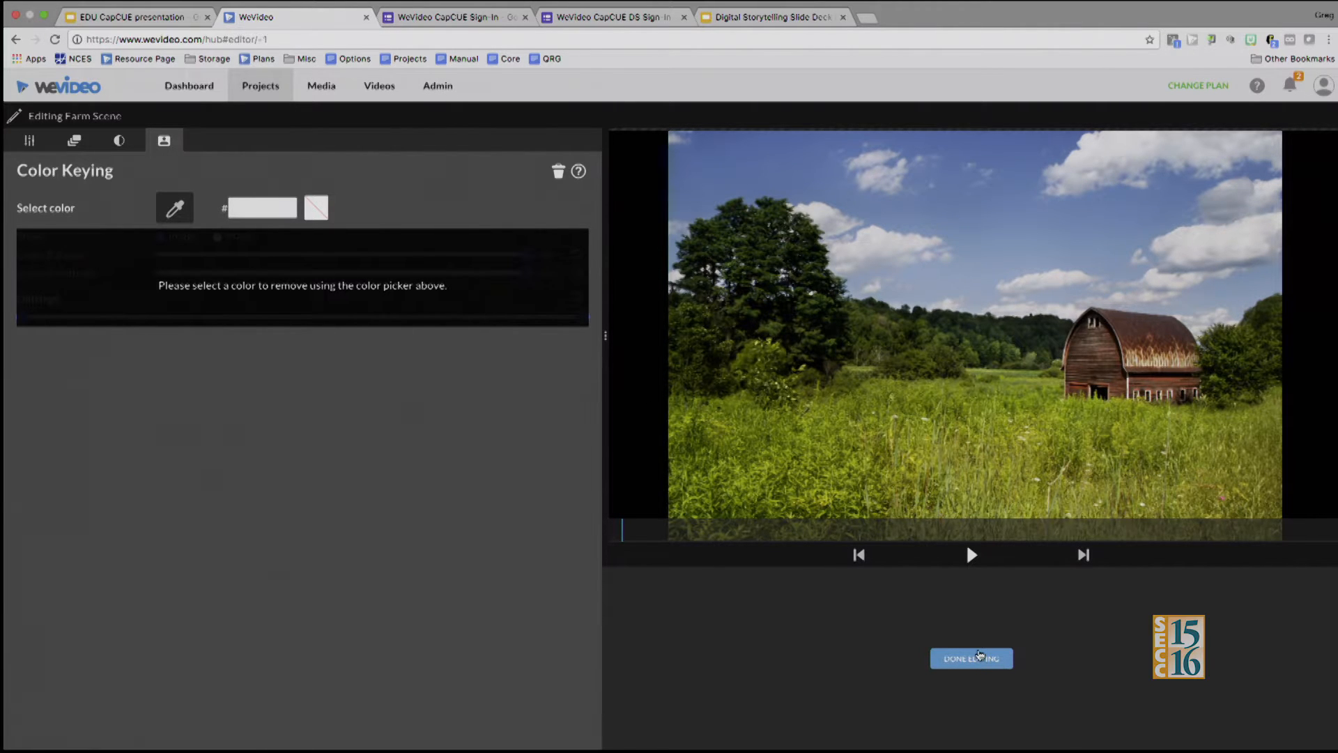
pyautogui.click(979, 655)
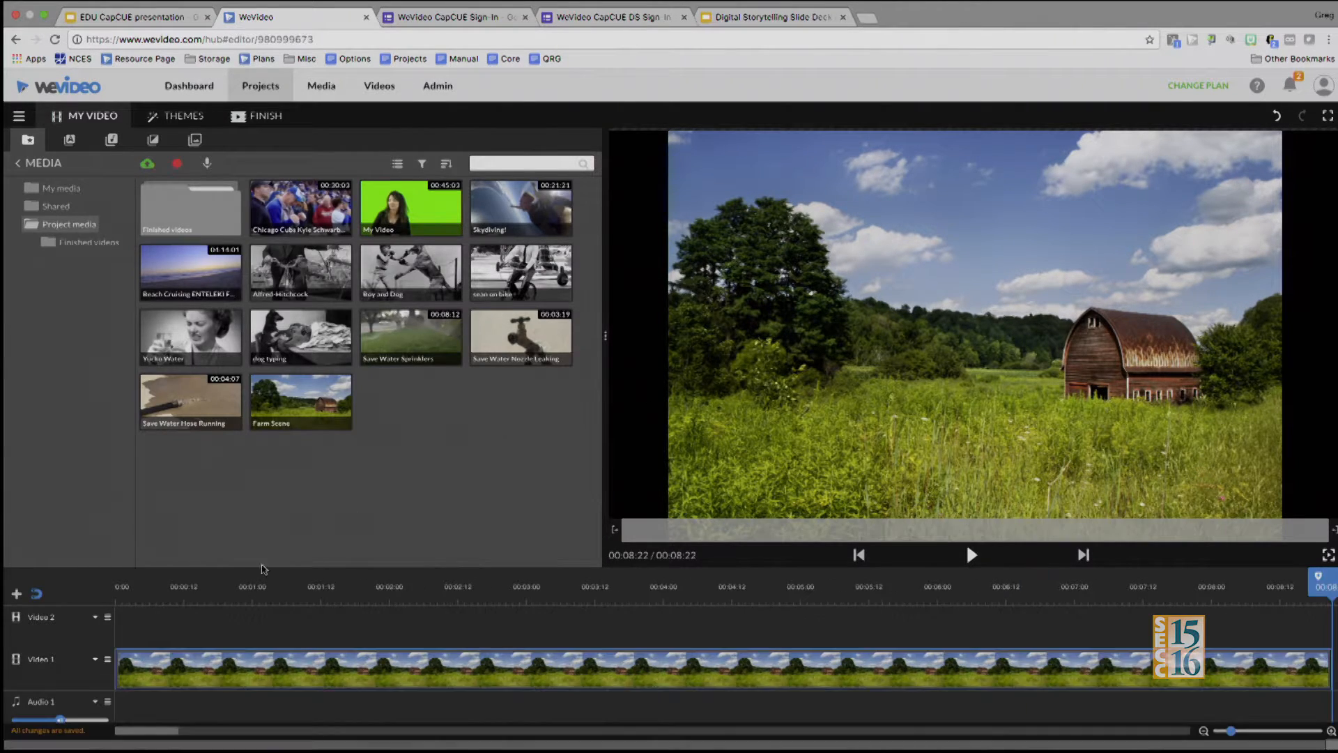
# Delete the Farm Scene clip from the Video 1 track
pyautogui.click(245, 670)
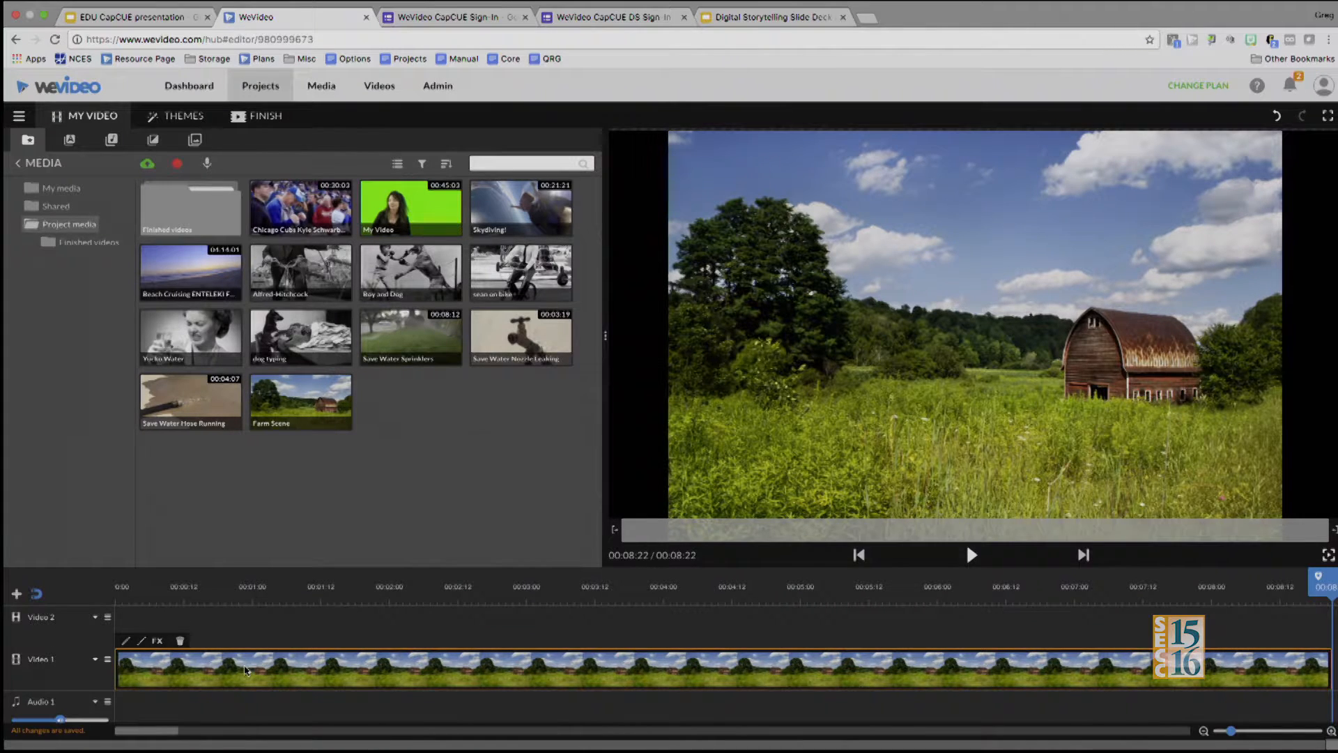
pyautogui.press('Delete')
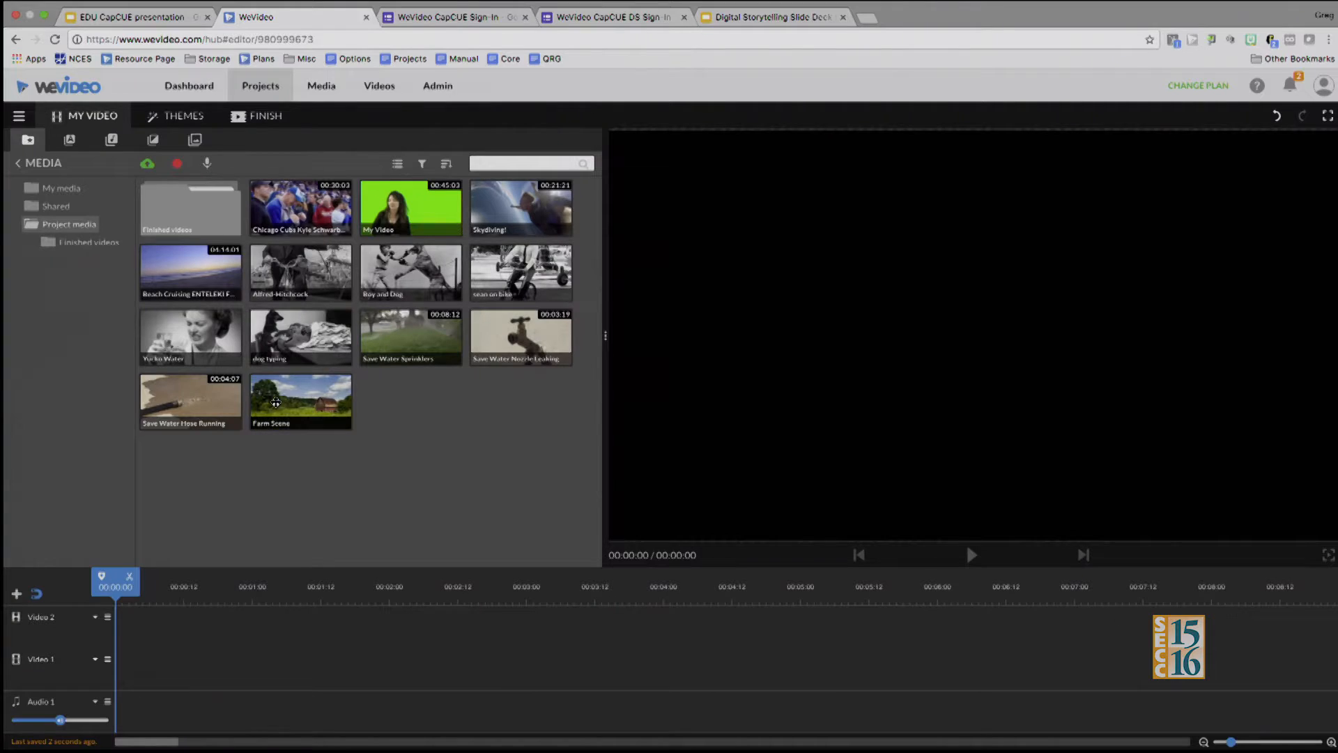
# Place Farm Scene at the start of Video 1, extended to about 00:06:22, with the My Video clip above it on Video 2
pyautogui.moveTo(275, 402); pyautogui.dragTo(131, 659)
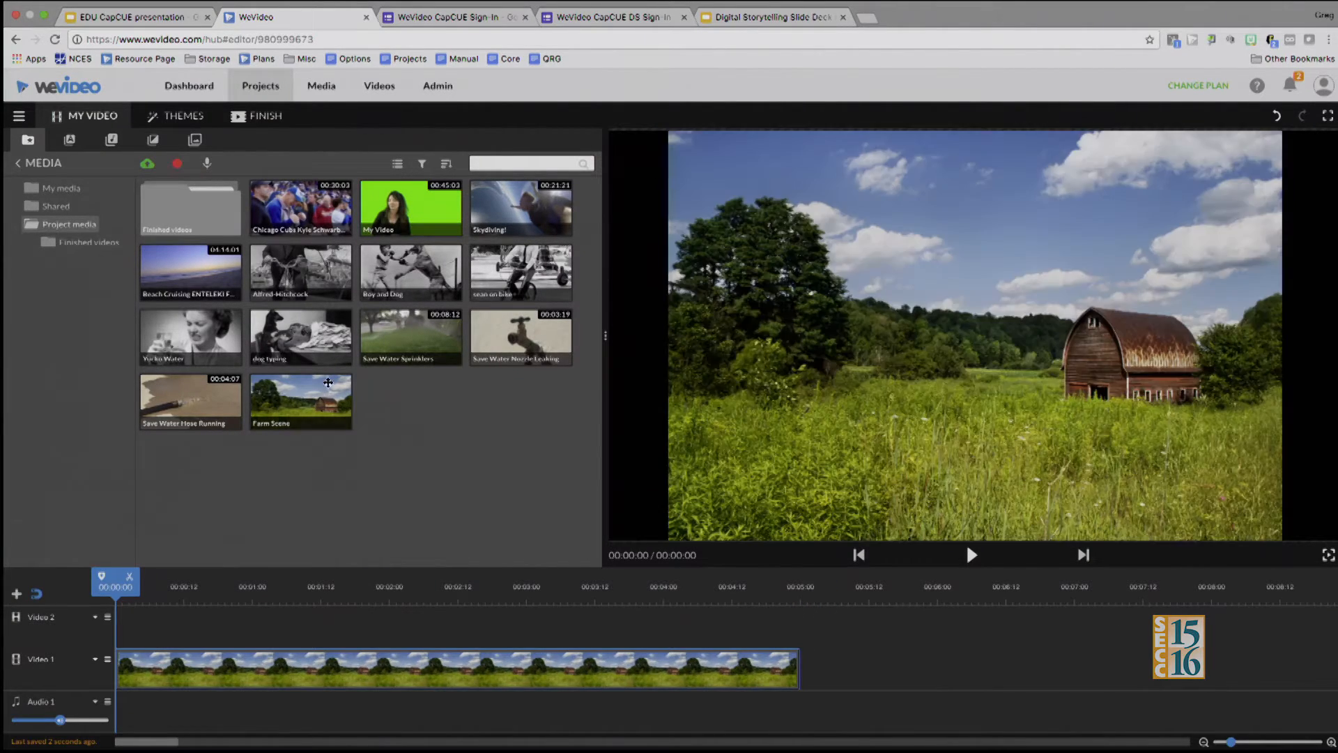
pyautogui.moveTo(376, 204); pyautogui.dragTo(133, 625)
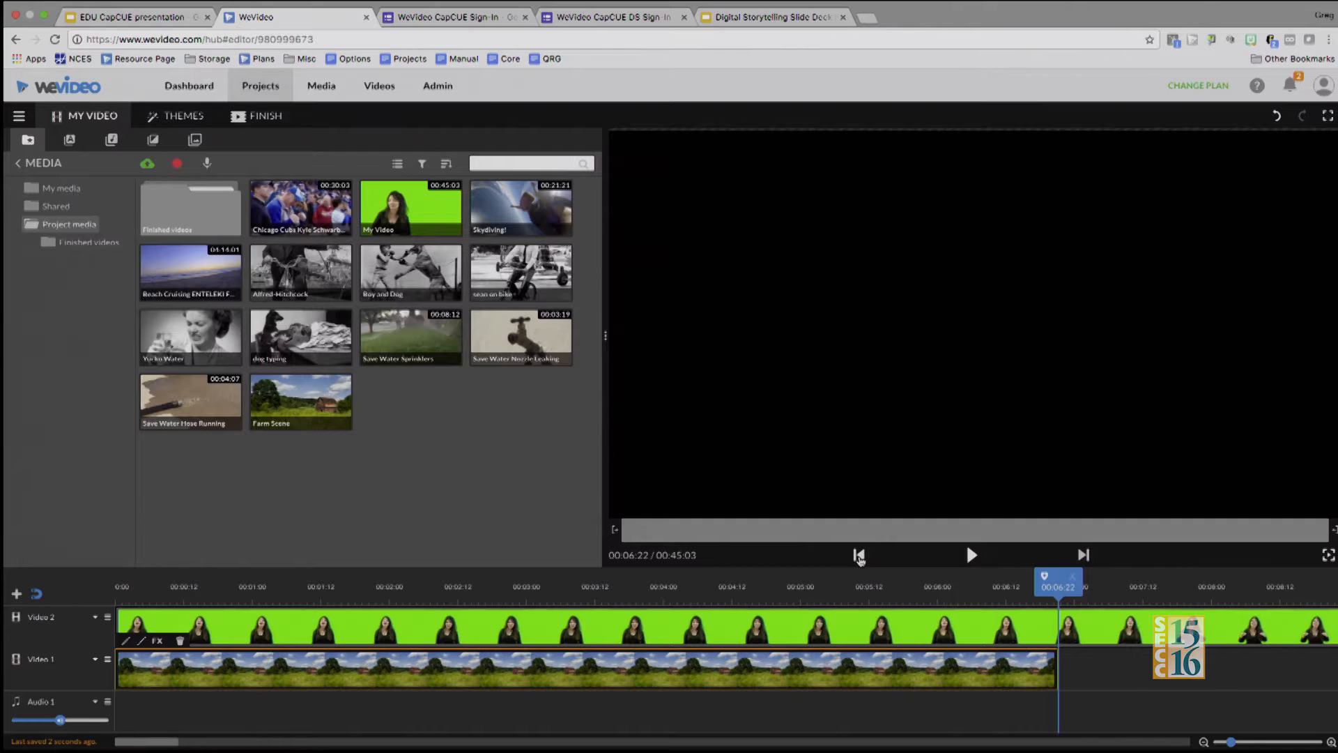
pyautogui.click(859, 554)
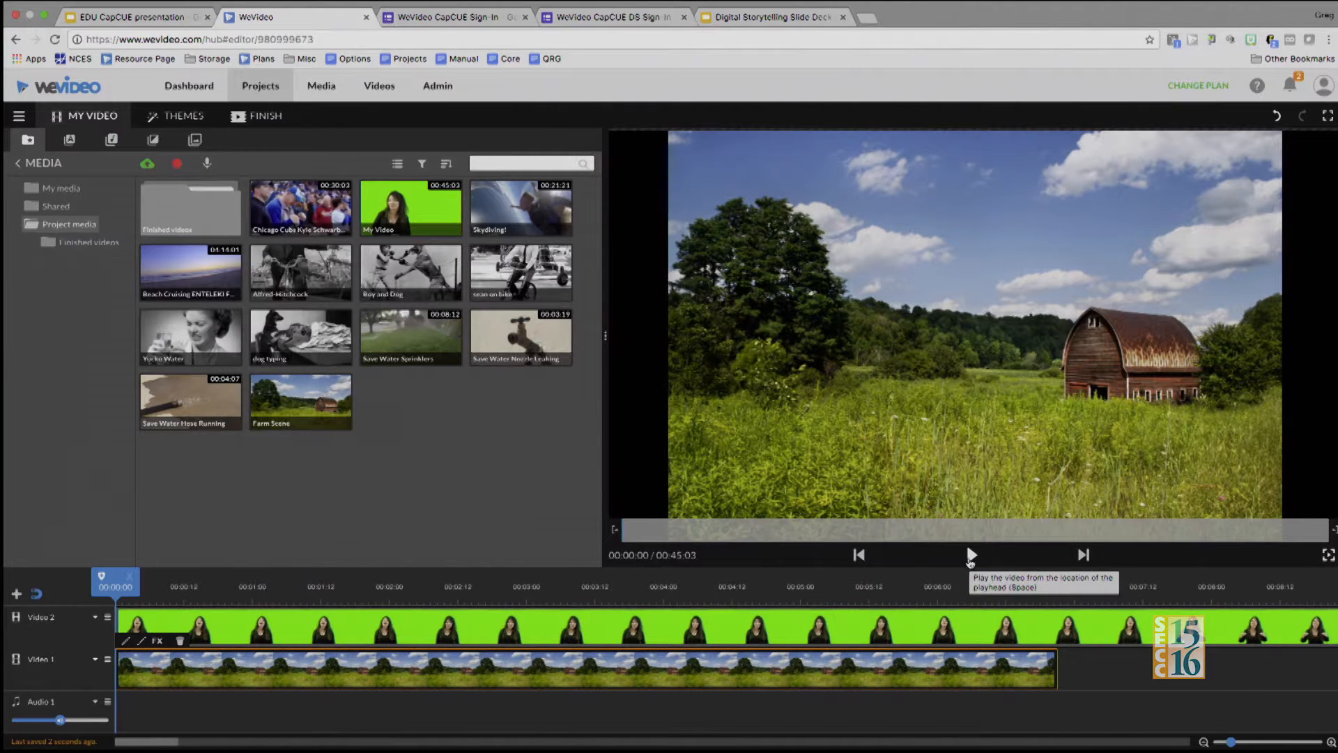
pyautogui.click(970, 555)
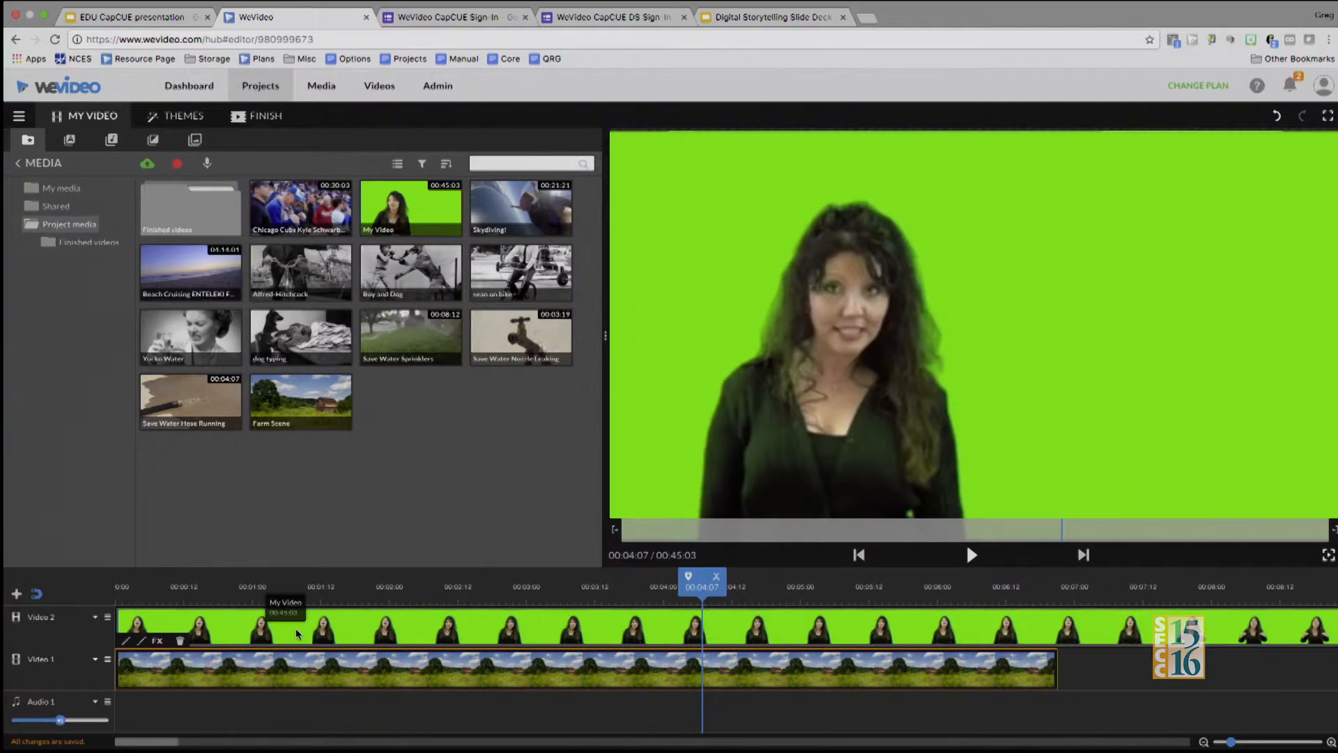
# Scale the My Video clip to 0.42 and move it to the frame's lower left, at about X 205, Y 645
pyautogui.click(295, 629)
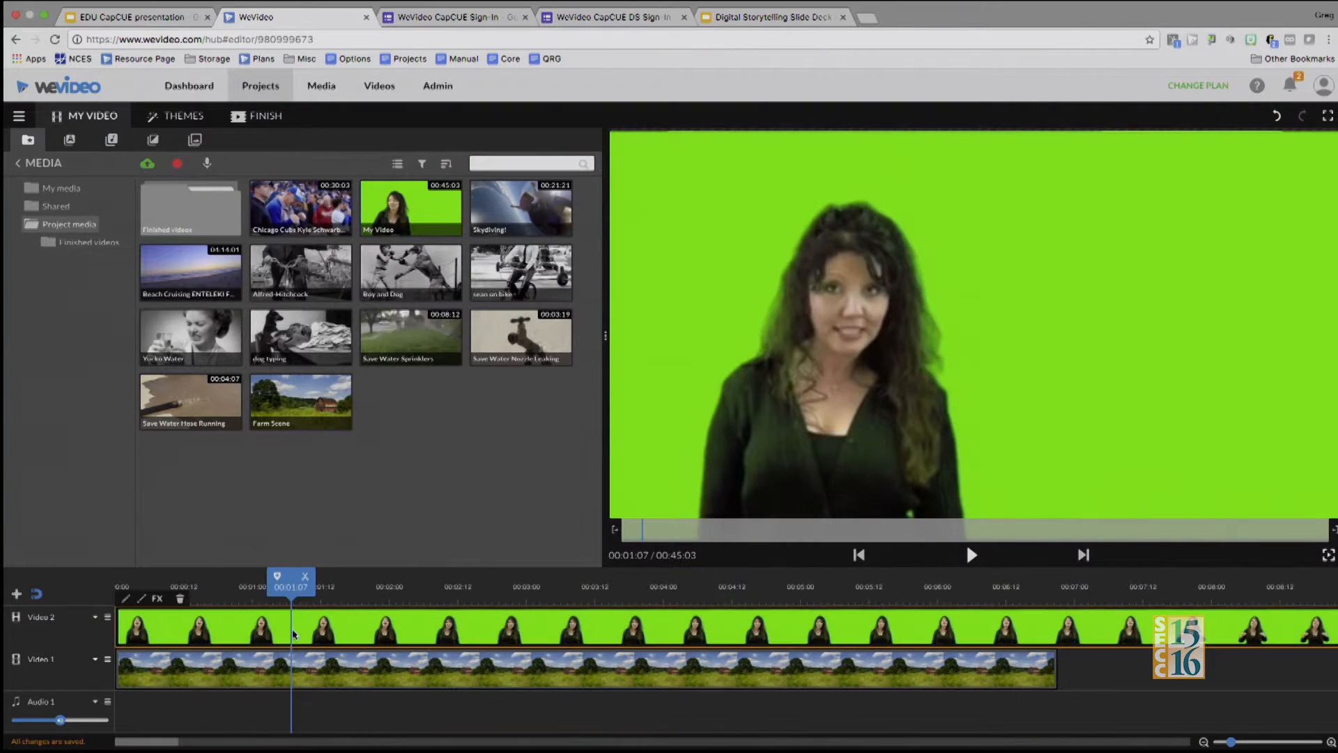
pyautogui.click(125, 600)
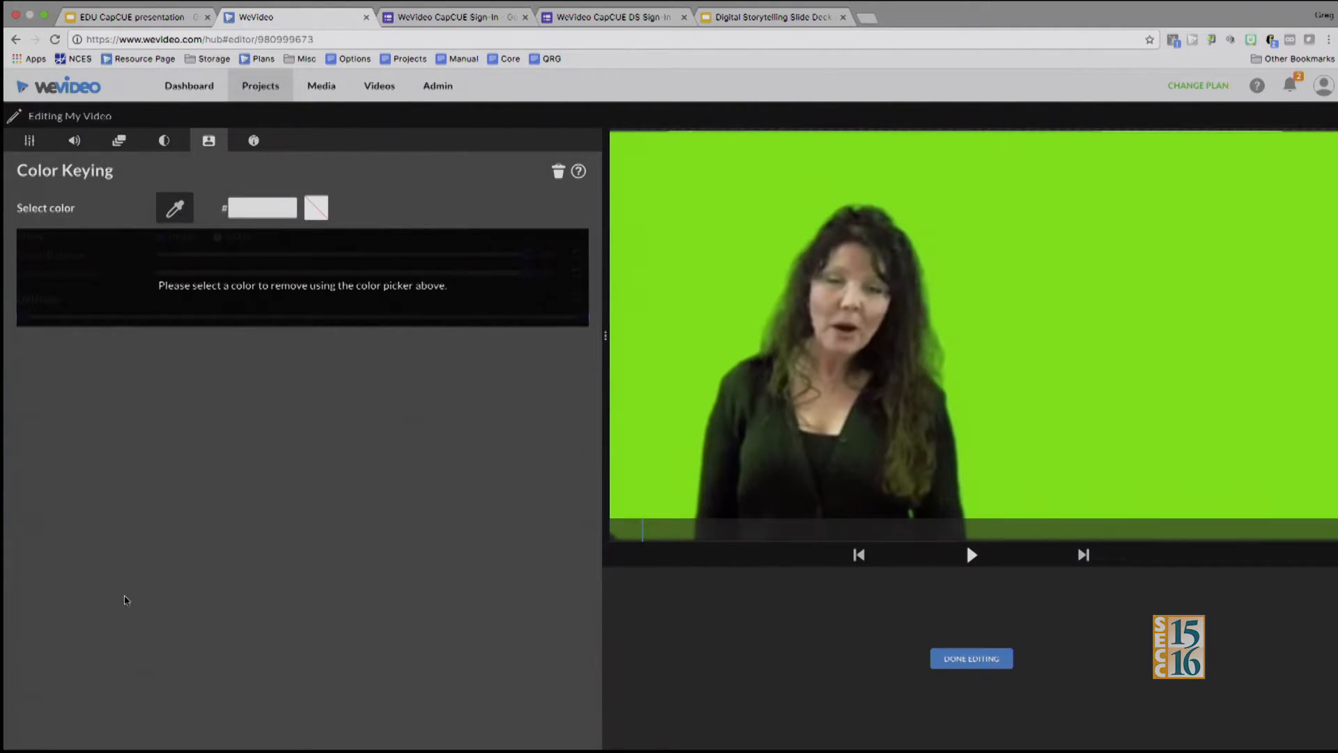
pyautogui.click(30, 141)
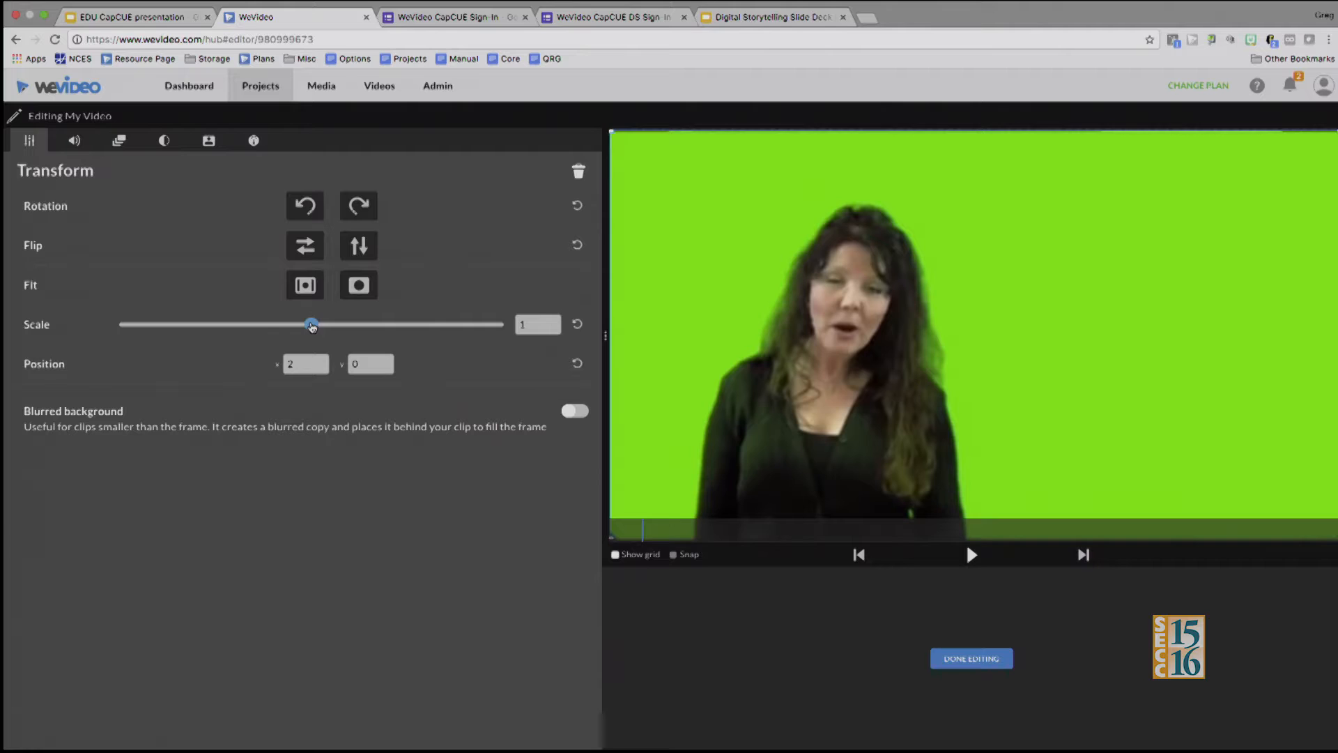
pyautogui.moveTo(306, 326); pyautogui.dragTo(196, 312)
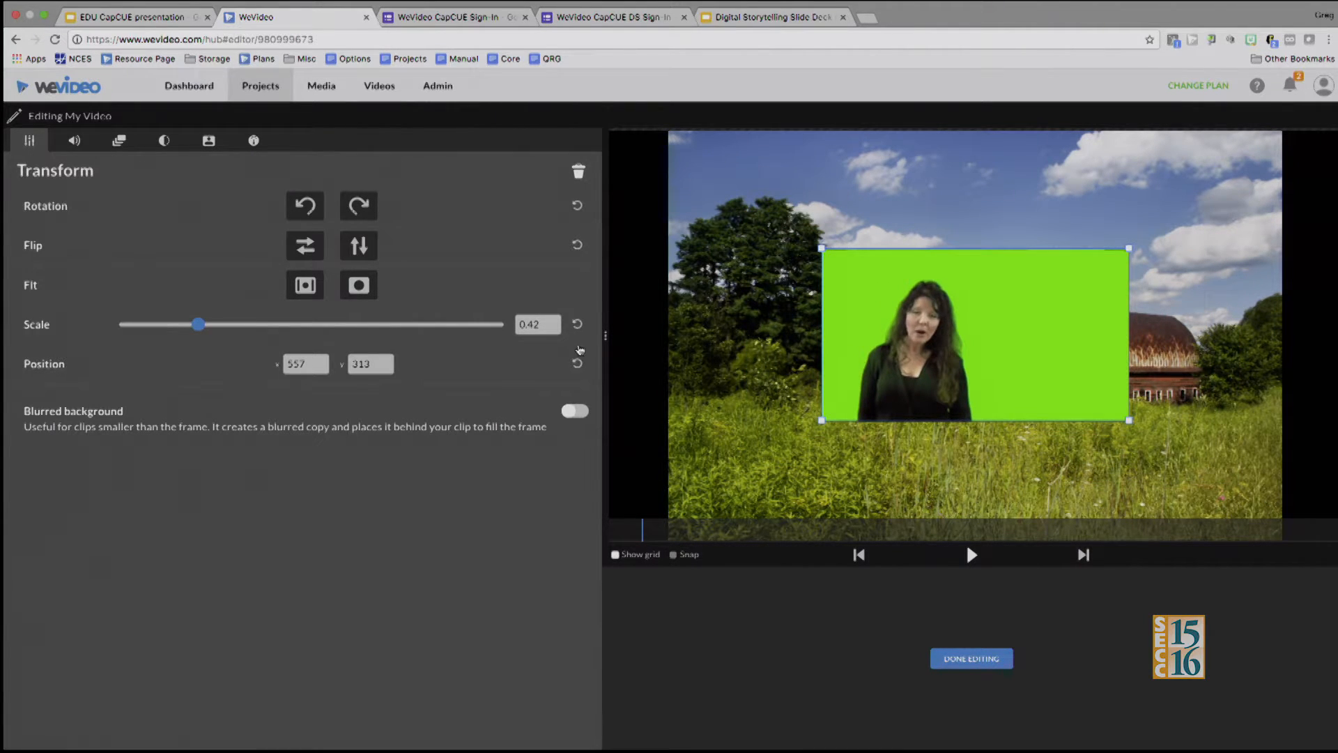
pyautogui.moveTo(918, 362); pyautogui.dragTo(783, 487)
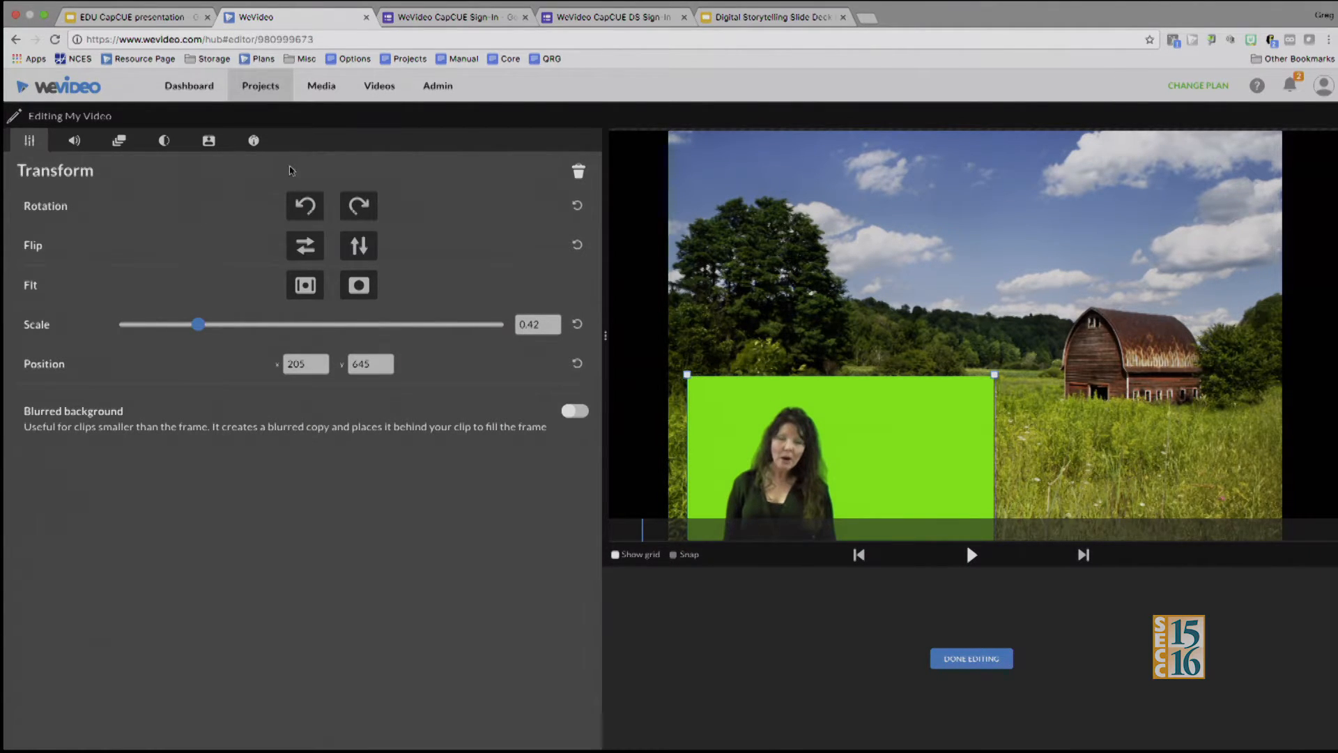
# Key out the green background of the My Video clip by sampling its green color (05ff01)
pyautogui.click(253, 142)
pyautogui.click(210, 141)
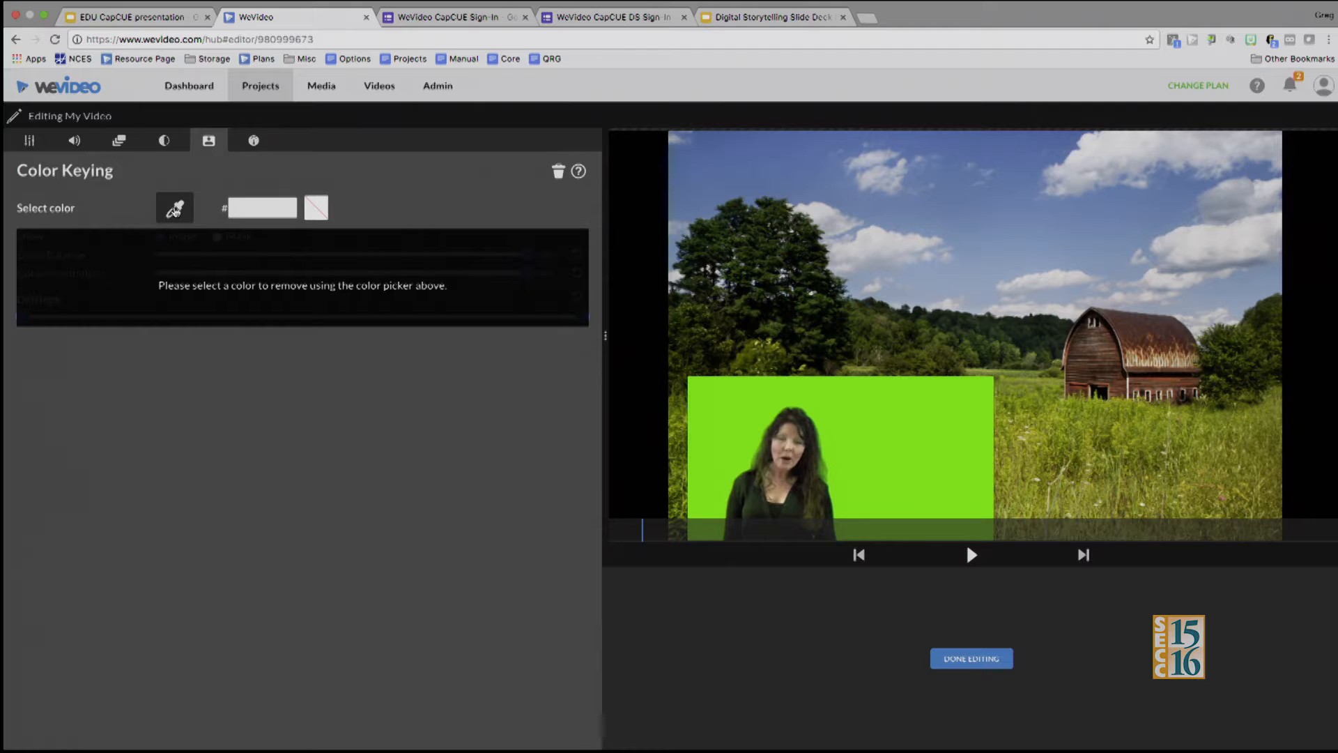
pyautogui.click(885, 443)
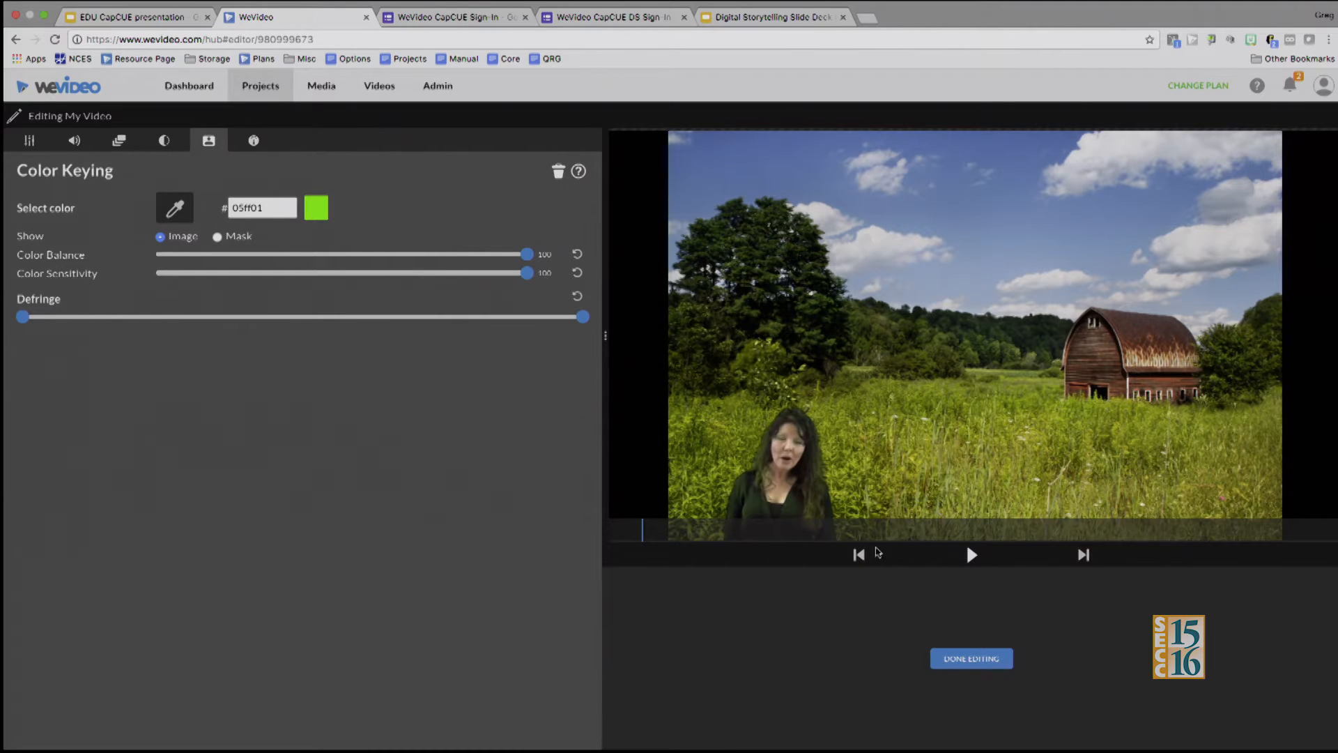
pyautogui.click(978, 666)
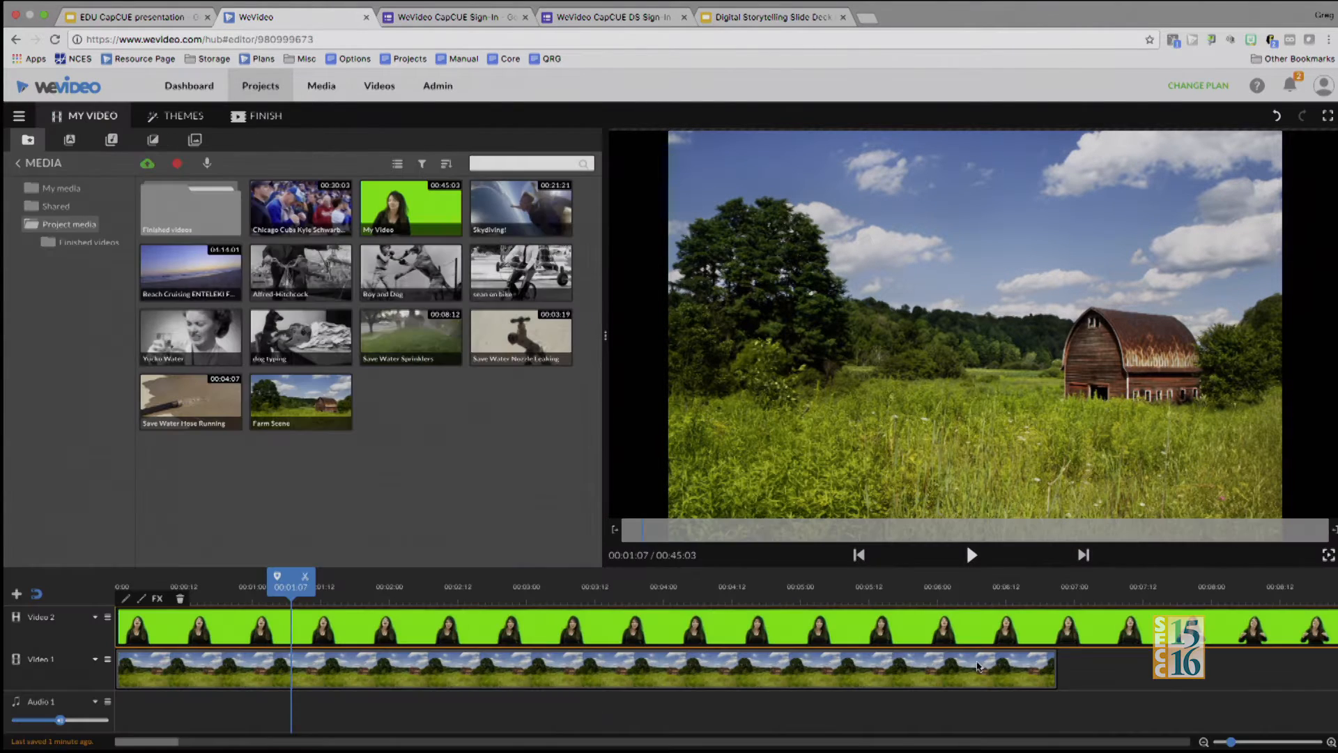
# Fit the Farm Scene image on Video 1 so that it fills the whole frame without black side bars
pyautogui.click(978, 667)
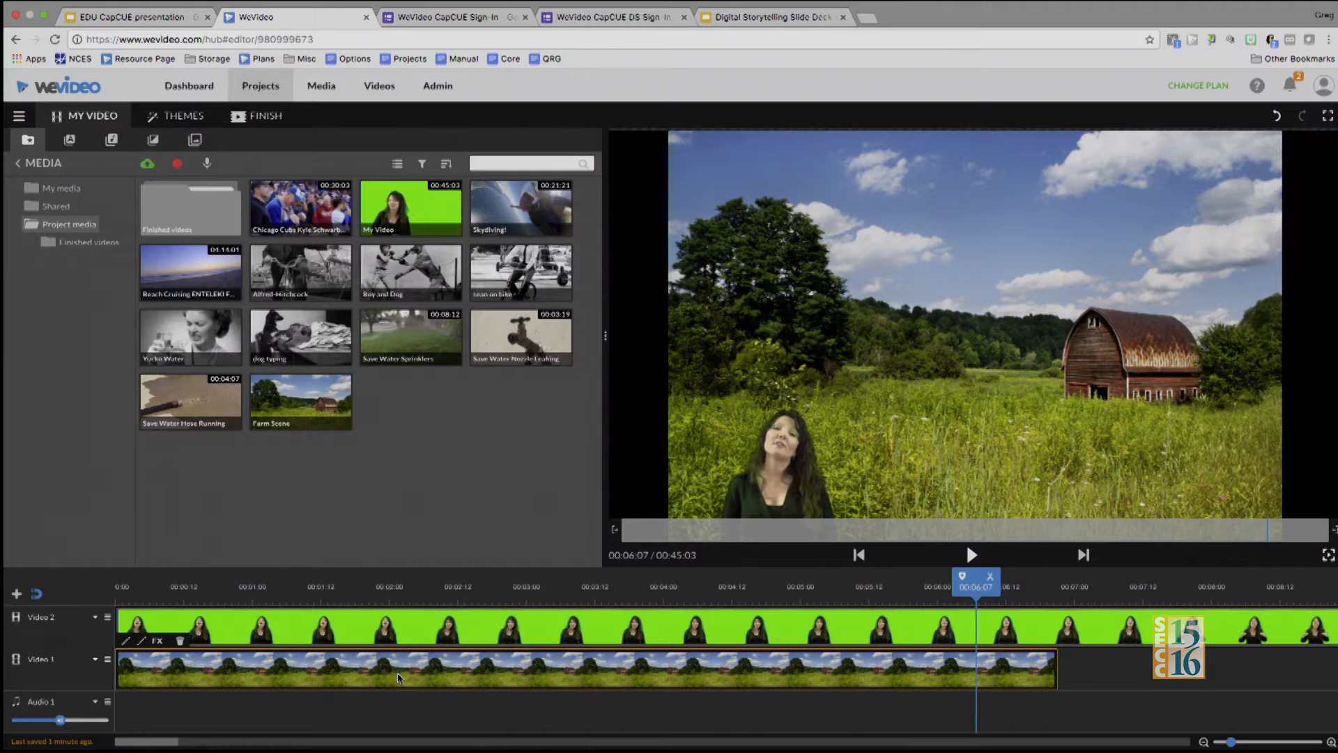
pyautogui.click(125, 642)
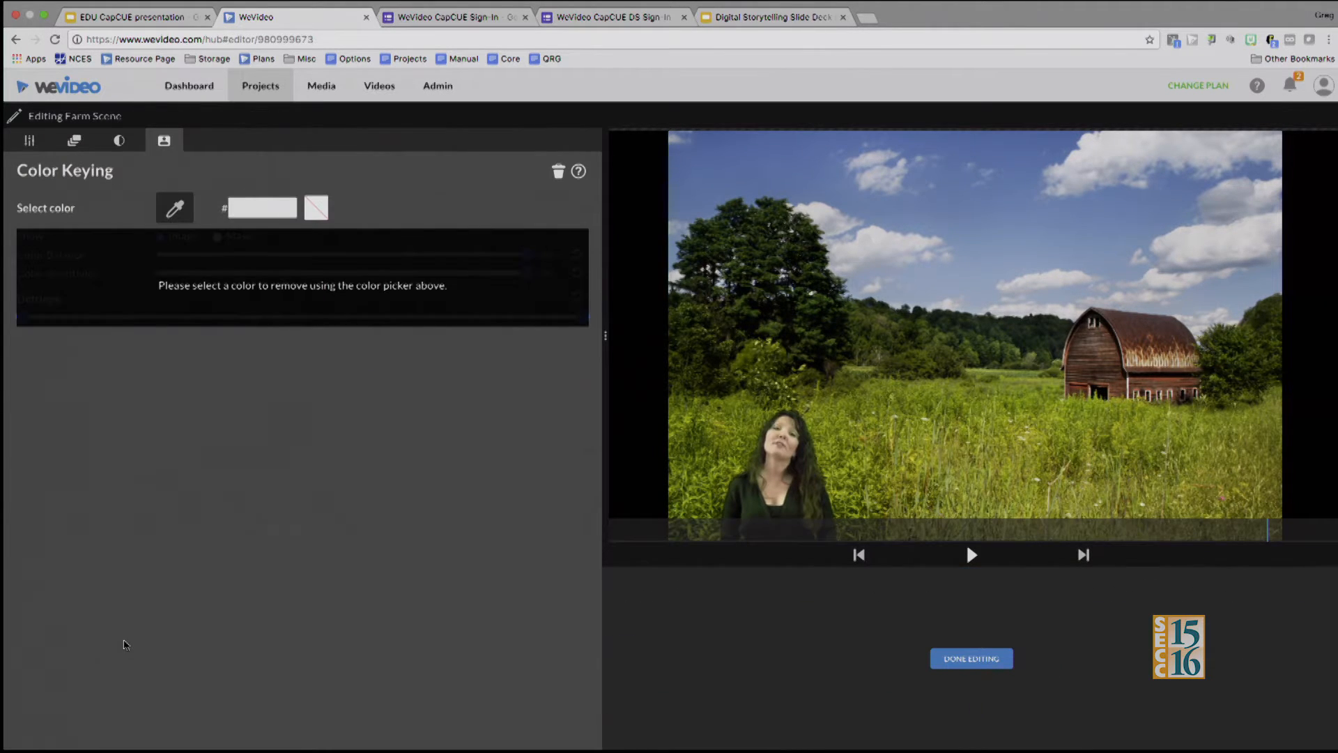
pyautogui.click(31, 143)
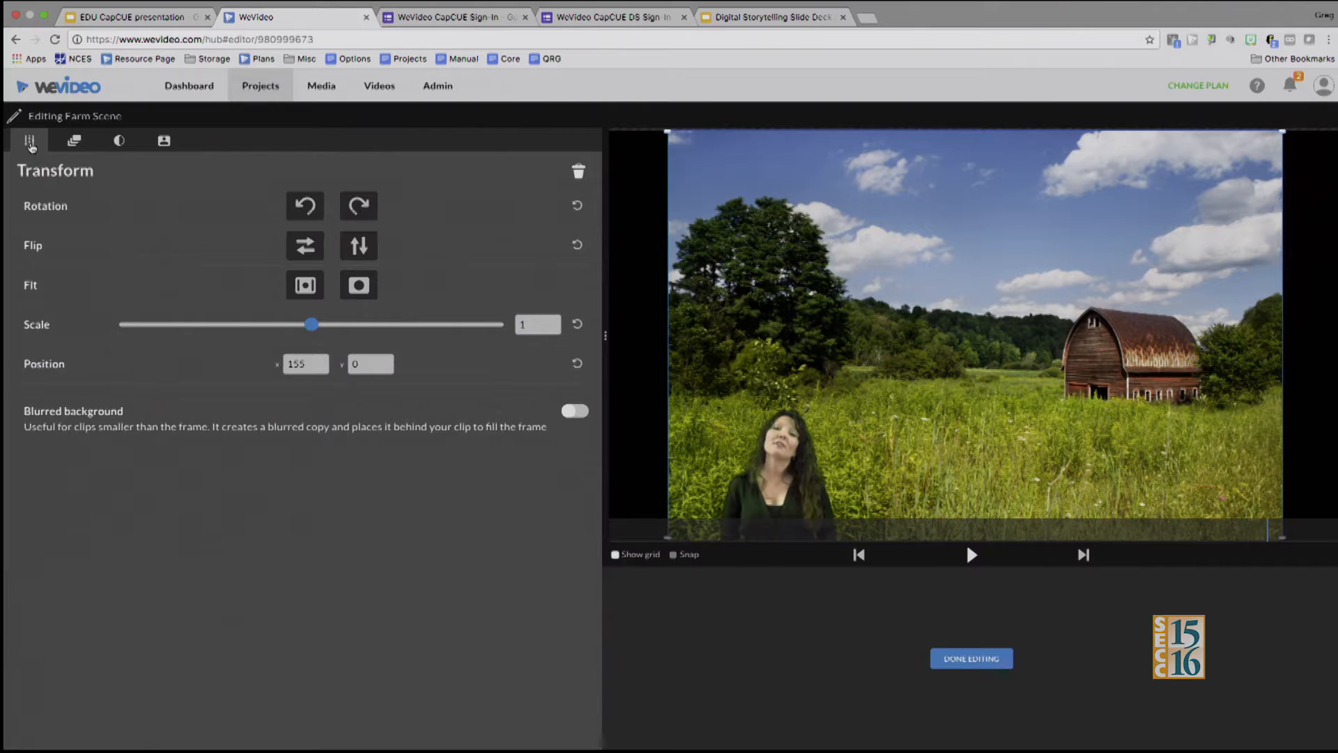
pyautogui.click(359, 287)
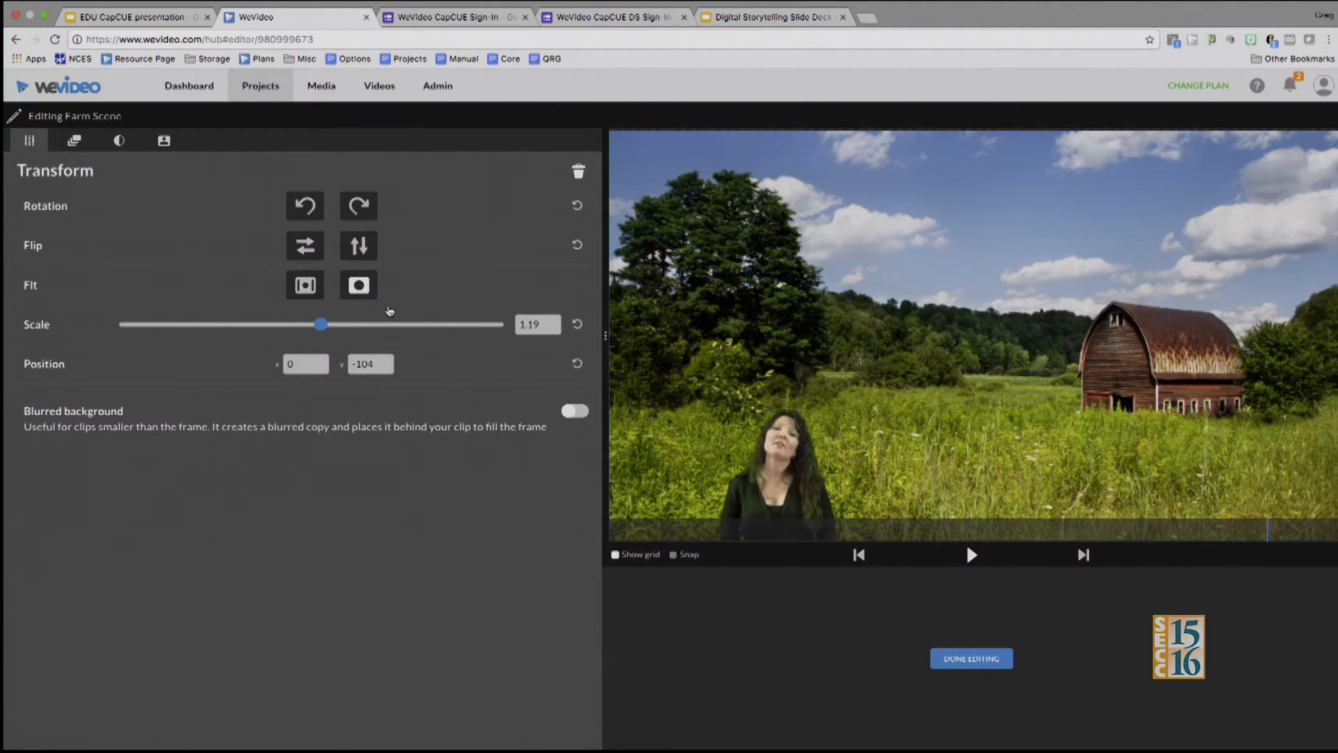
pyautogui.click(958, 660)
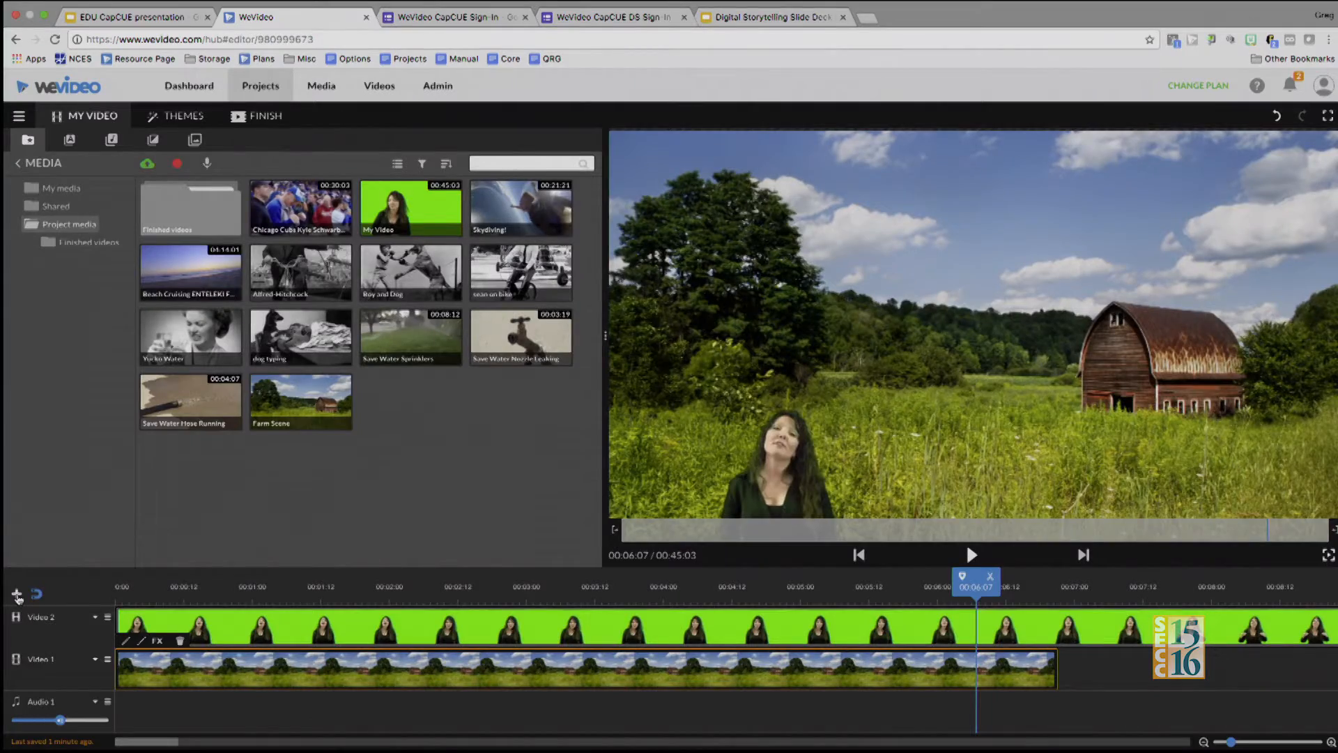
# Add a video track titled Video 3, place the Chicago Cubs clip at its start and preview the result
pyautogui.click(17, 594)
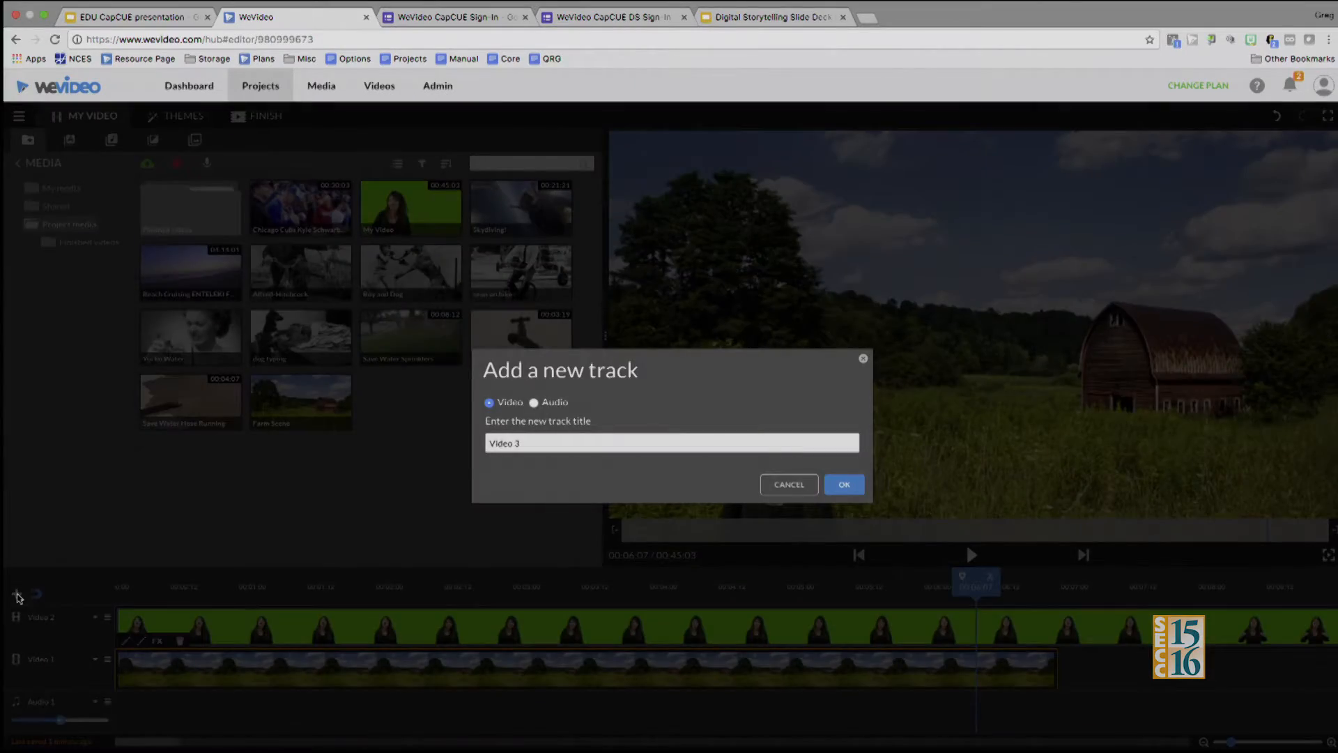
pyautogui.click(844, 486)
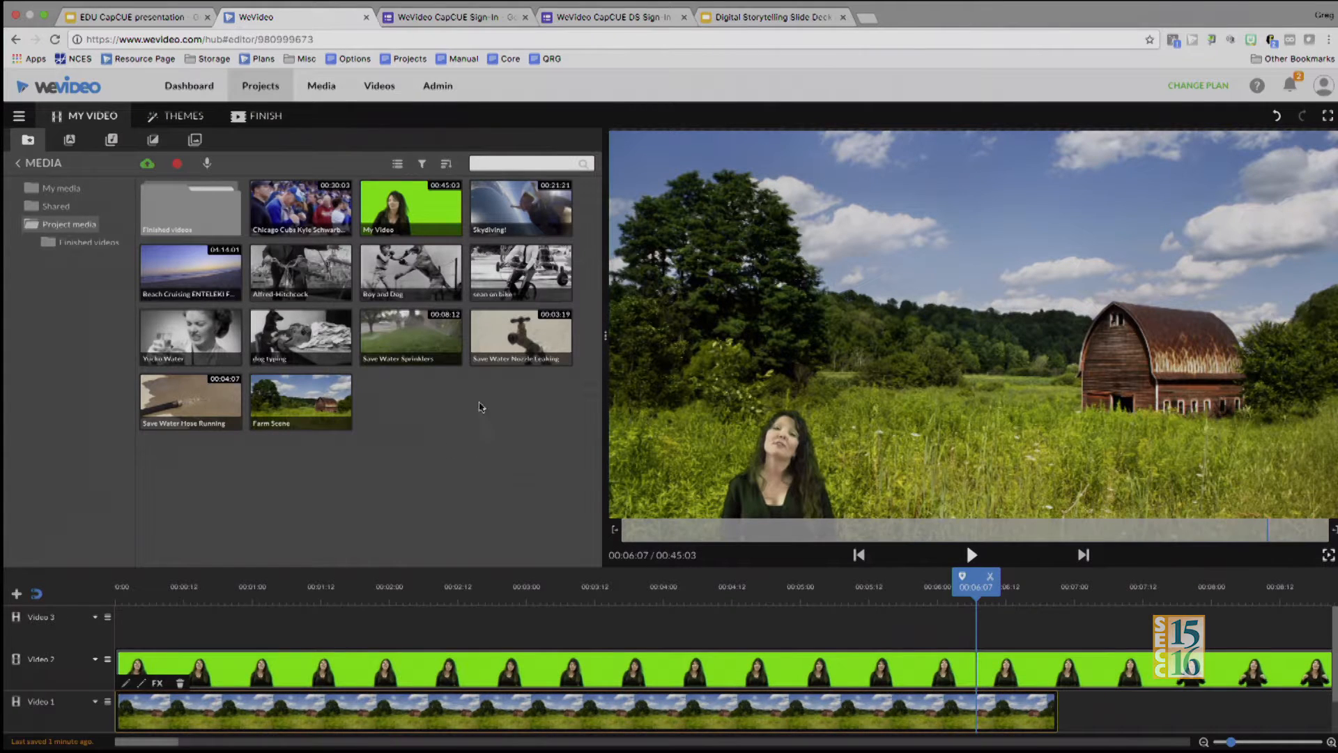
pyautogui.click(501, 214)
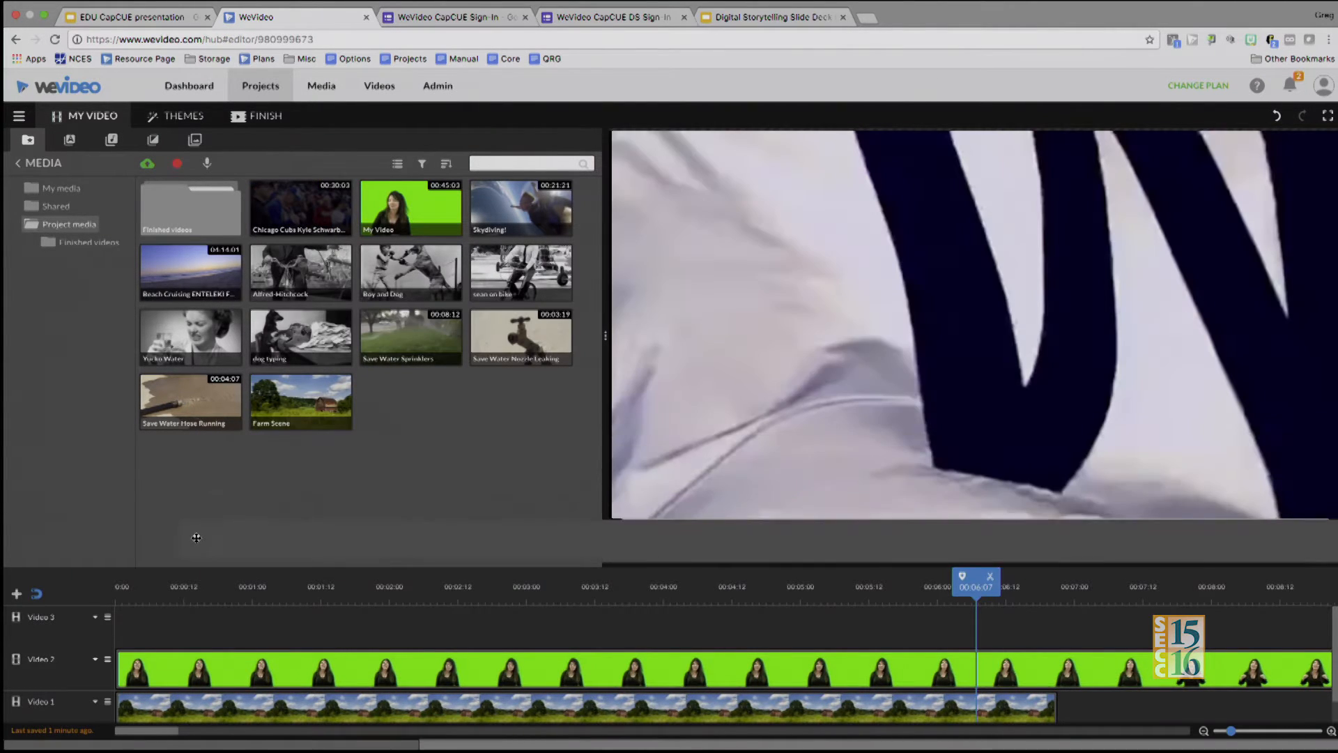
pyautogui.moveTo(197, 537); pyautogui.dragTo(142, 625)
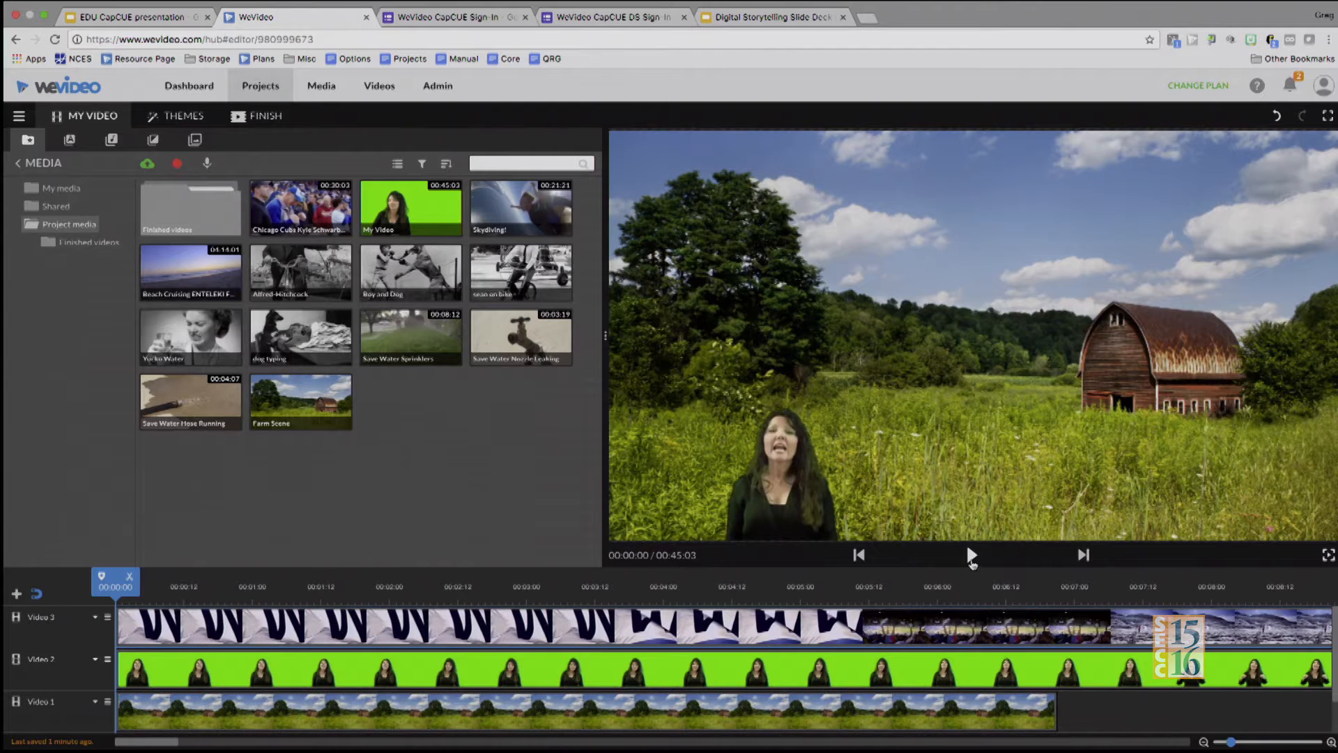
pyautogui.click(972, 555)
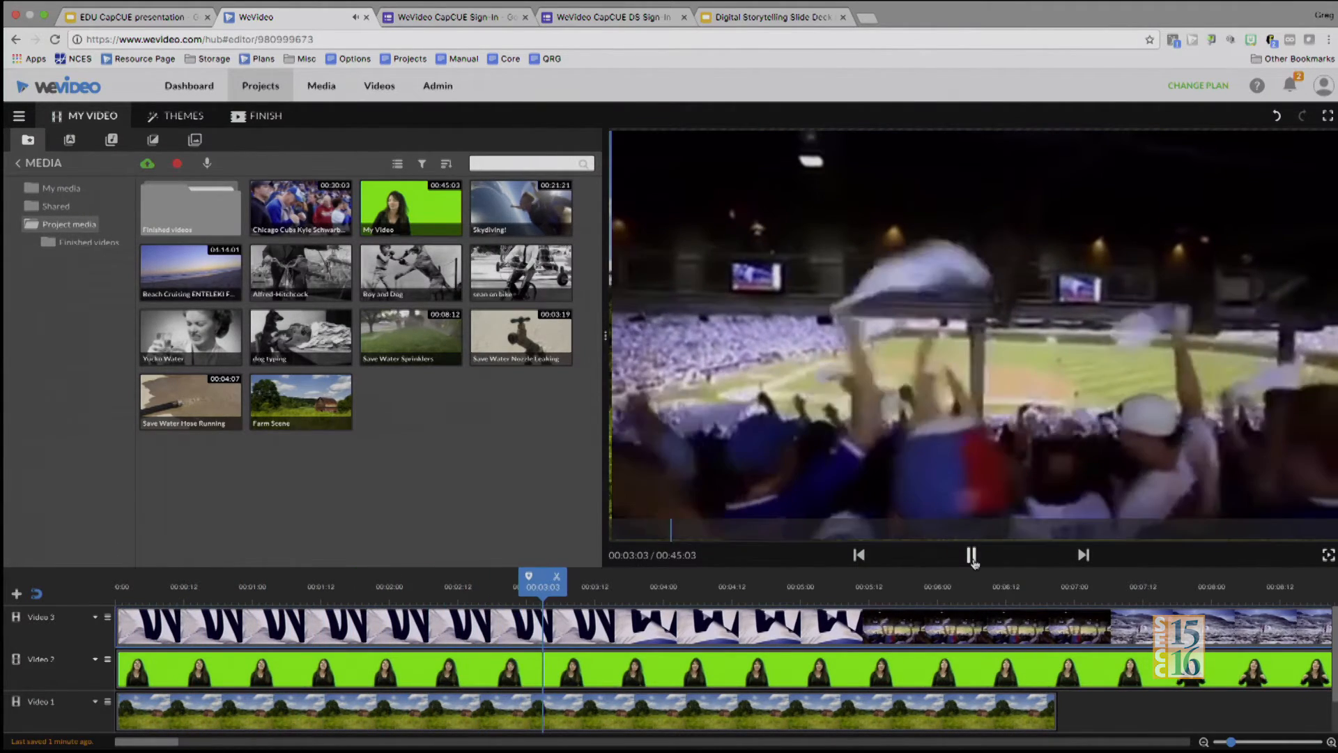
pyautogui.click(973, 560)
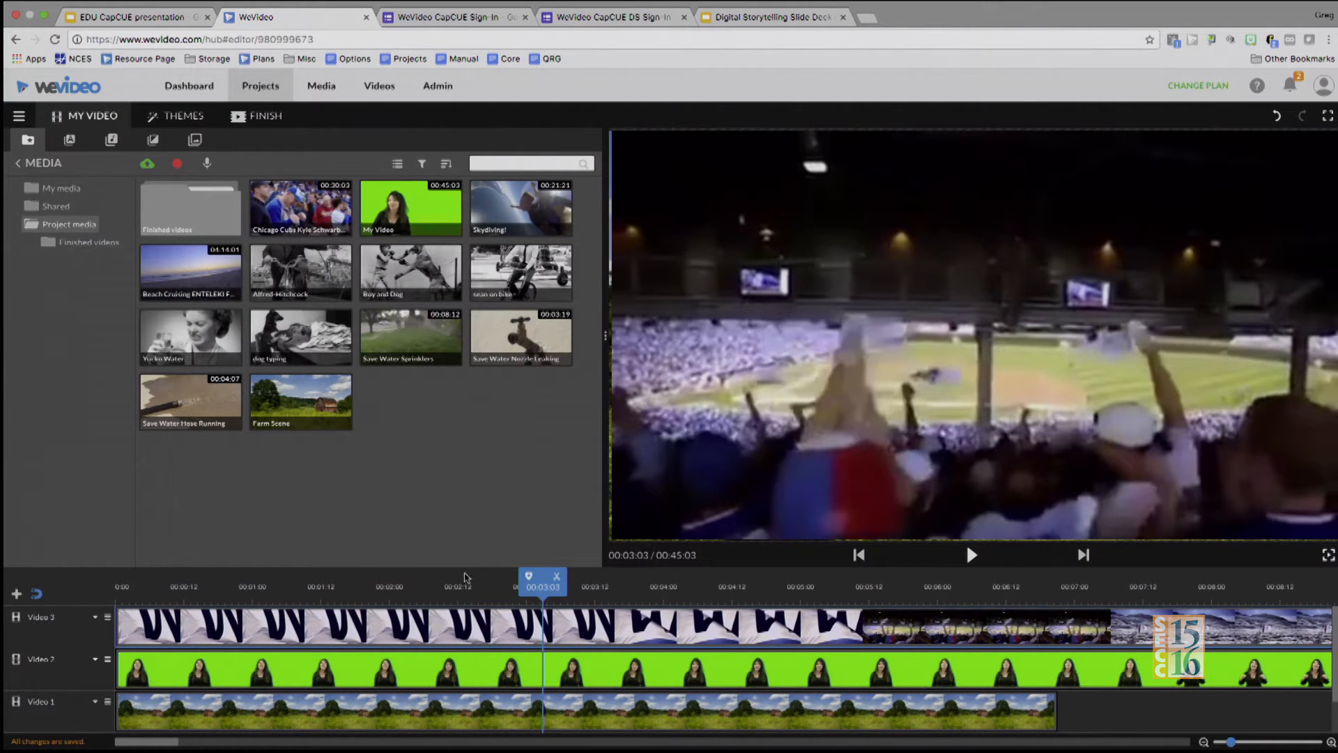
# Scale the Chicago Cubs clip to 0.24, move it into the upper-right sky at about X 1375, Y 74, and play the composite
pyautogui.click(220, 635)
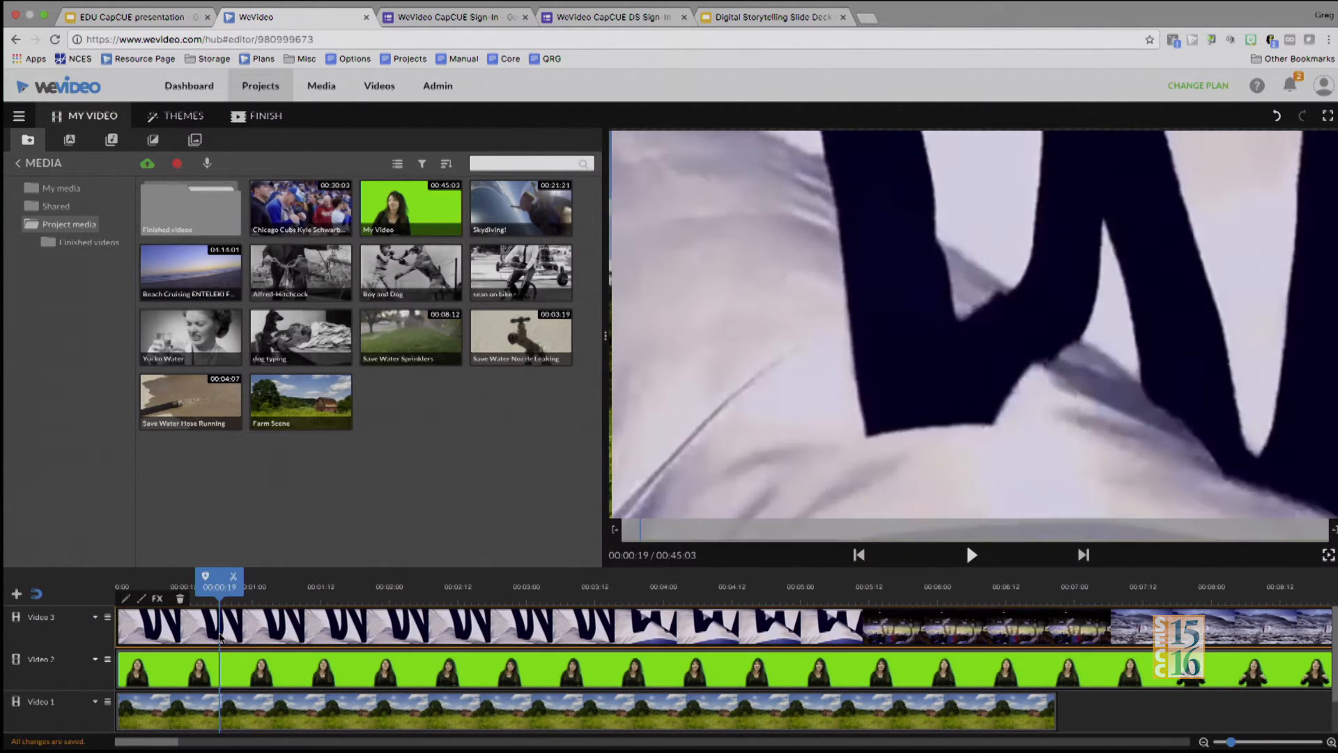
pyautogui.click(128, 599)
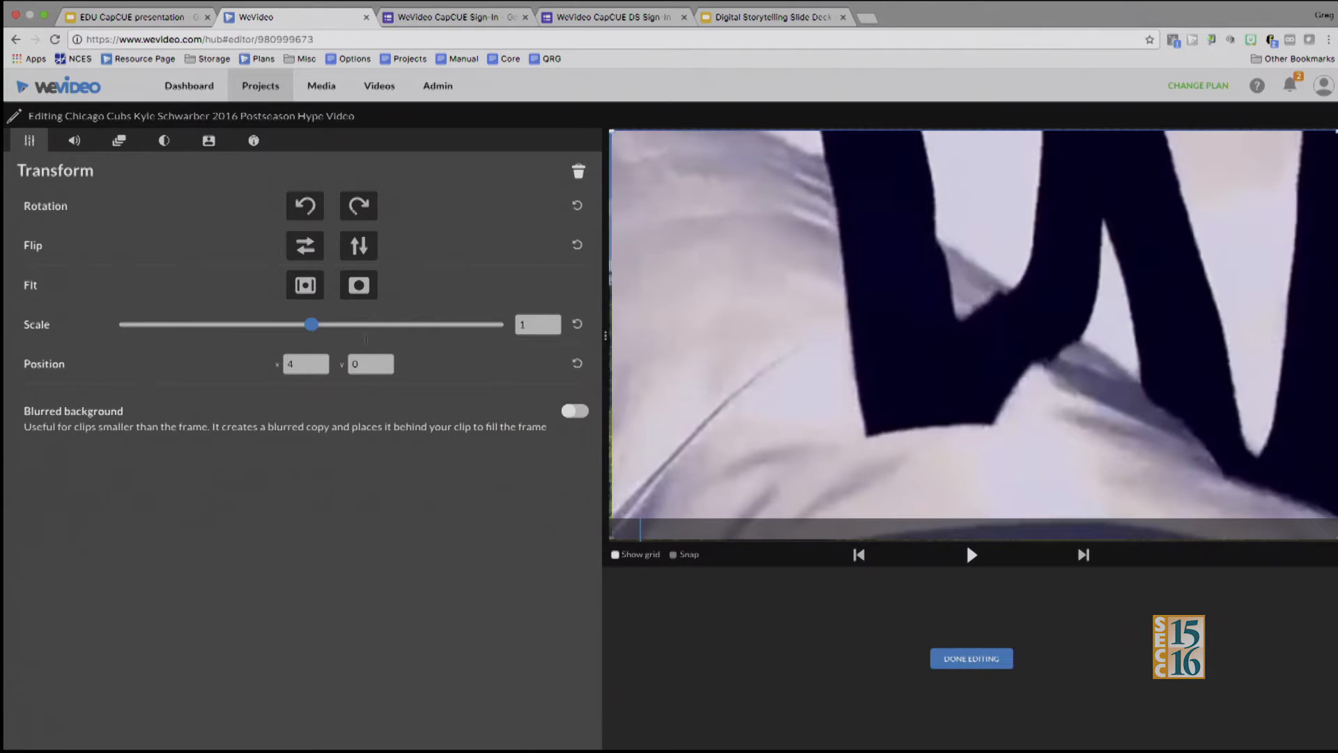
pyautogui.moveTo(311, 325); pyautogui.dragTo(165, 331)
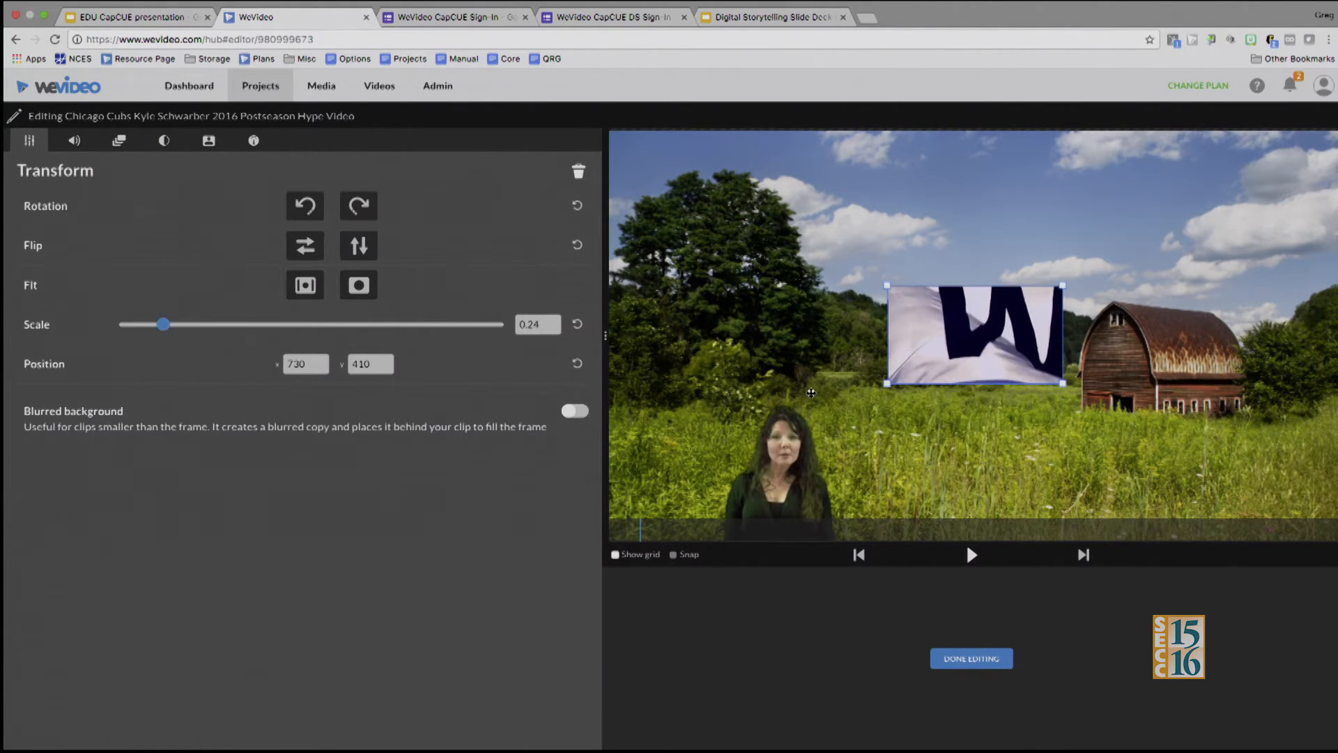
pyautogui.moveTo(946, 352); pyautogui.dragTo(1191, 225)
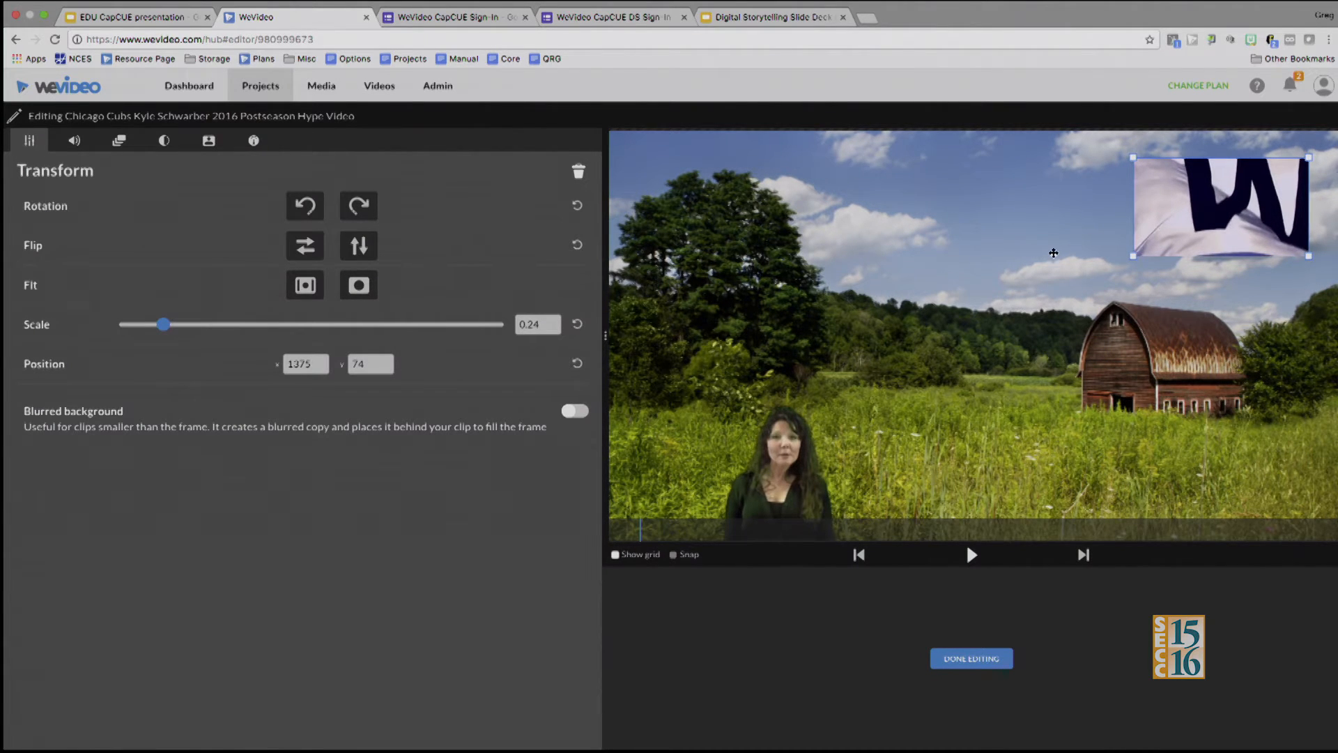
pyautogui.click(971, 657)
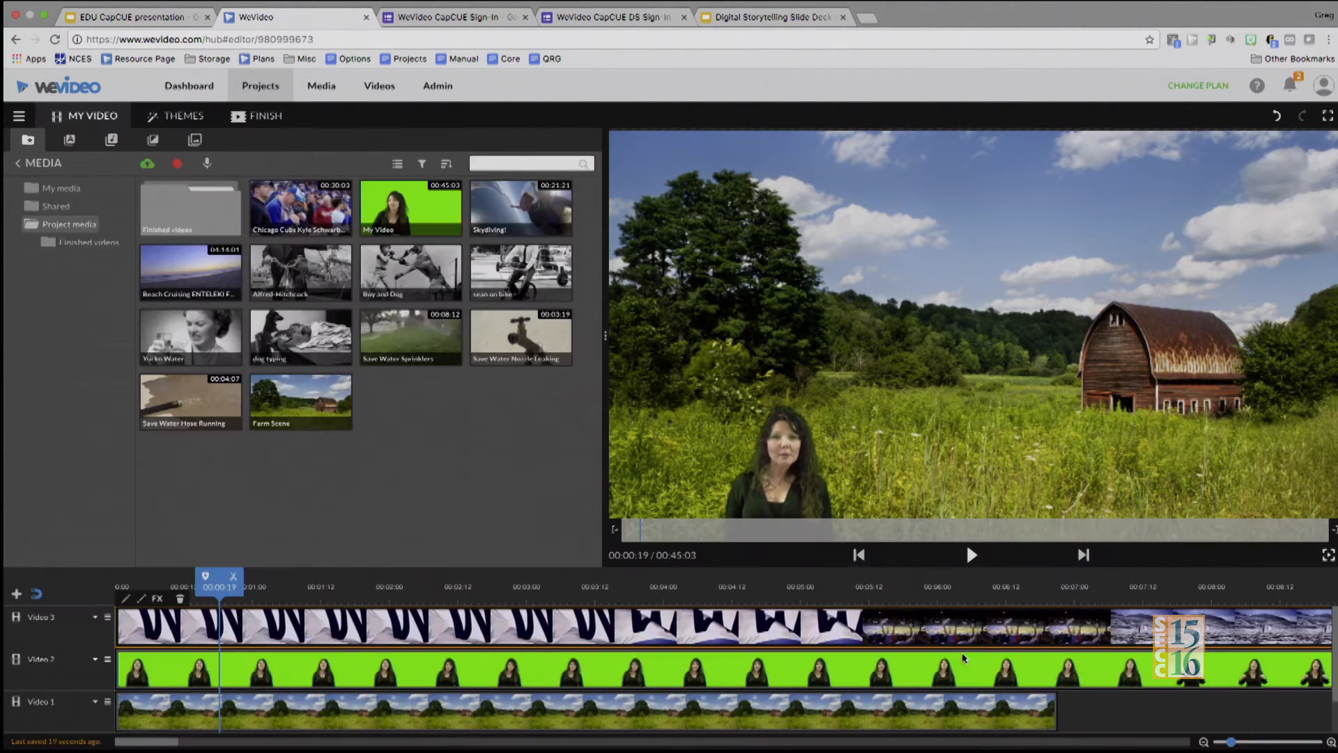
pyautogui.click(971, 561)
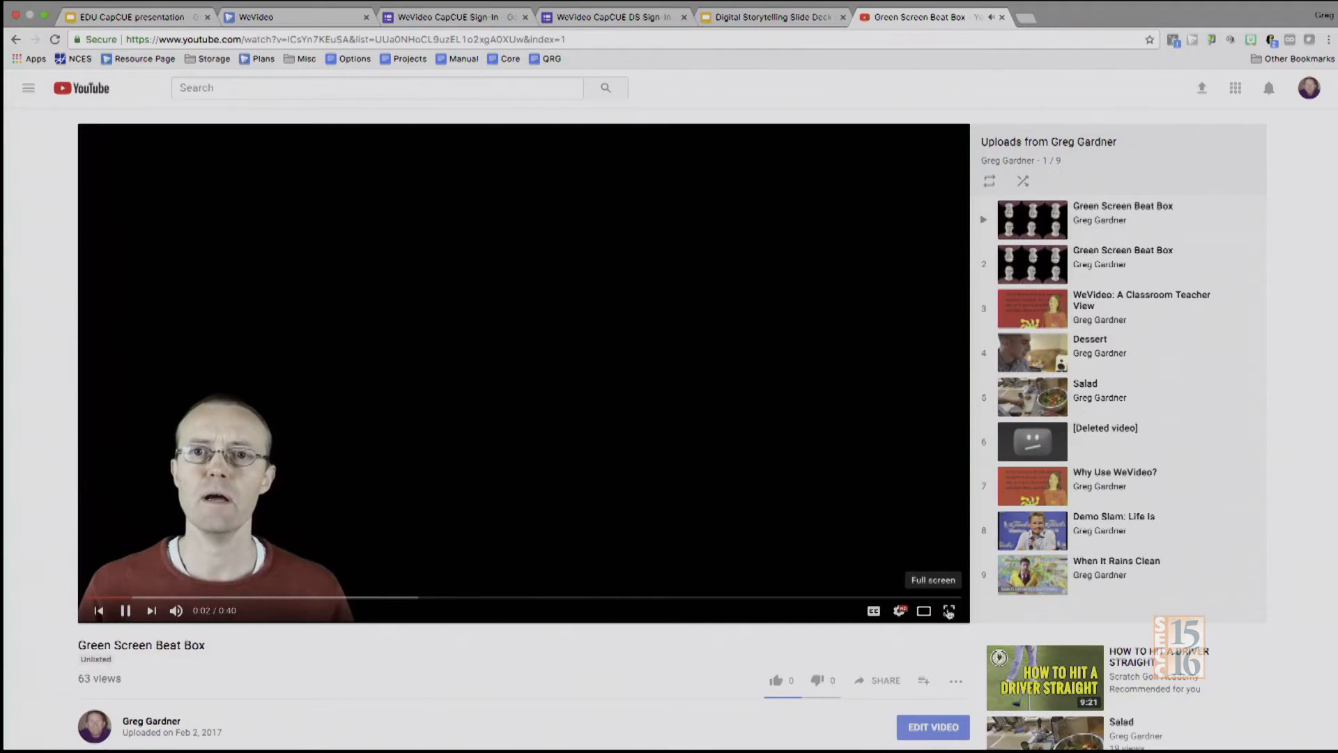
# Watch the Green Screen Beat Box video on YouTube in full screen
pyautogui.click(951, 608)
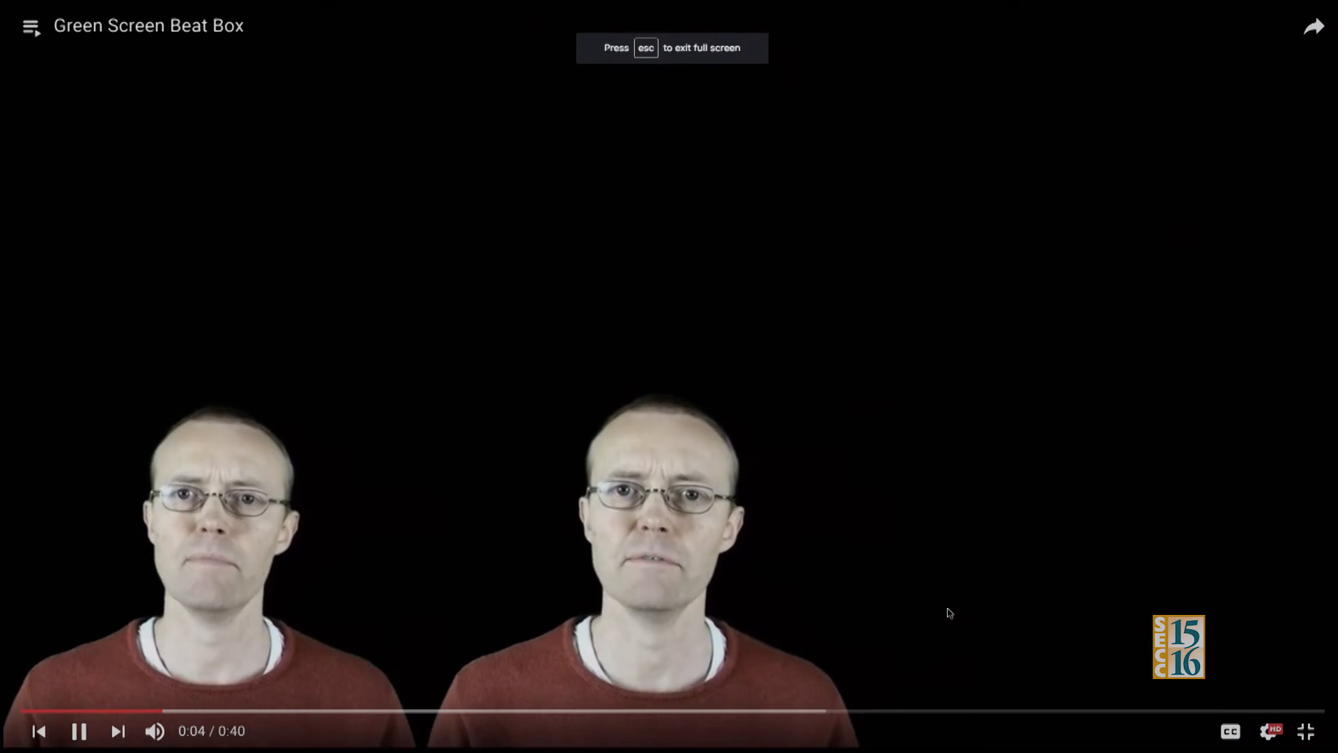